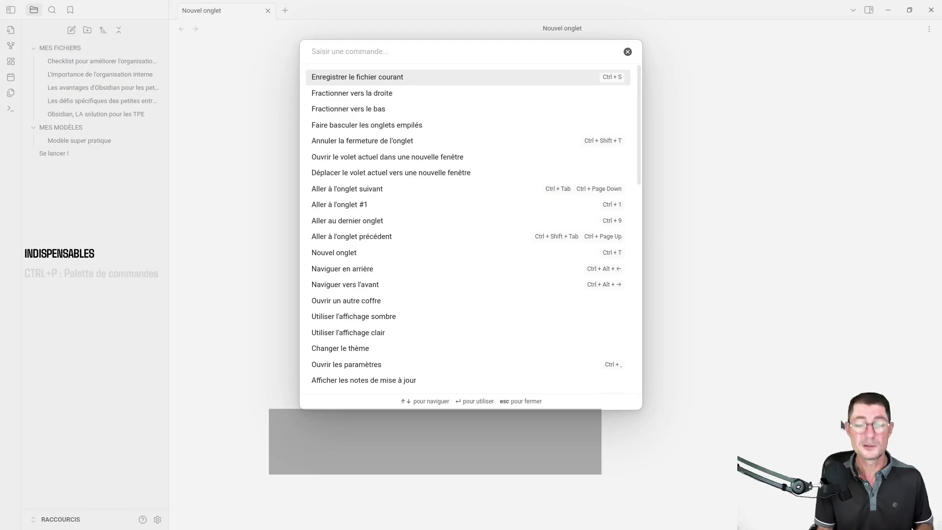
Search the command palette for "créer", dismiss it, and view the general settings before closing them.
text(créer)
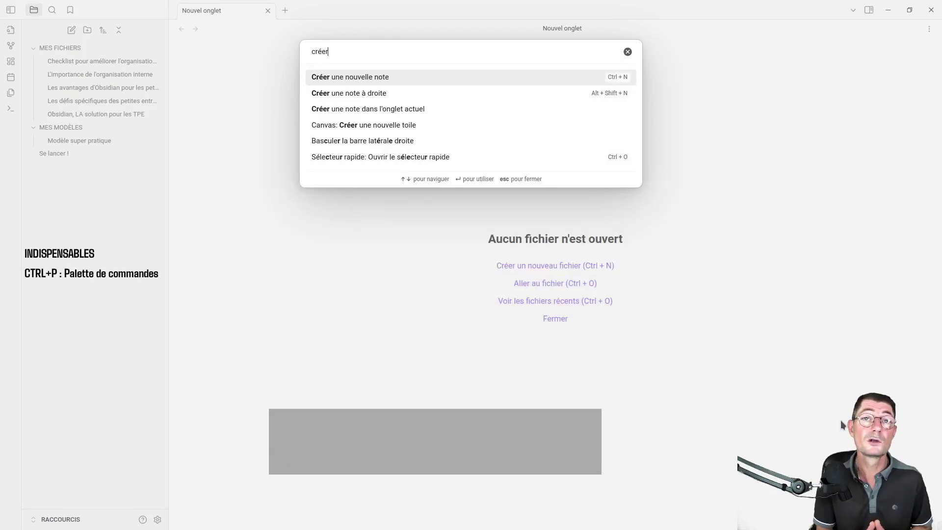
key(Escape)
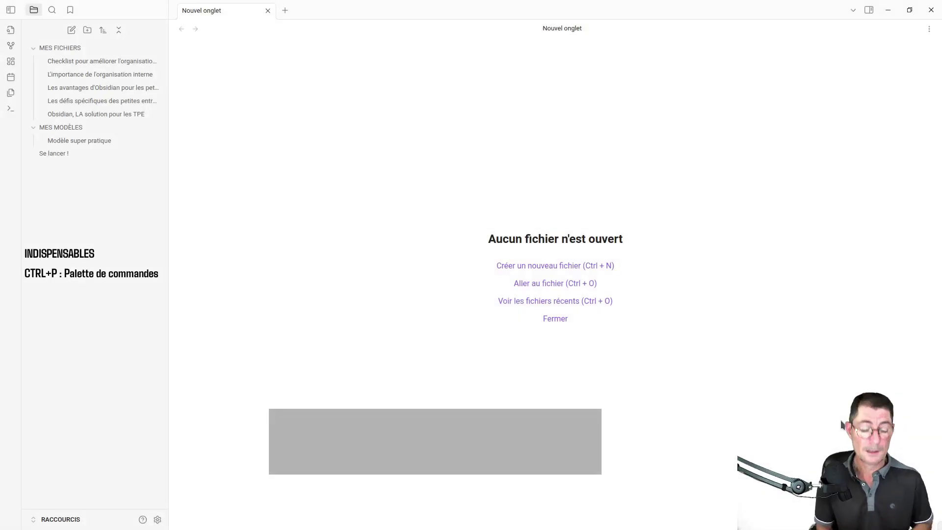
key(ctrl+comma)
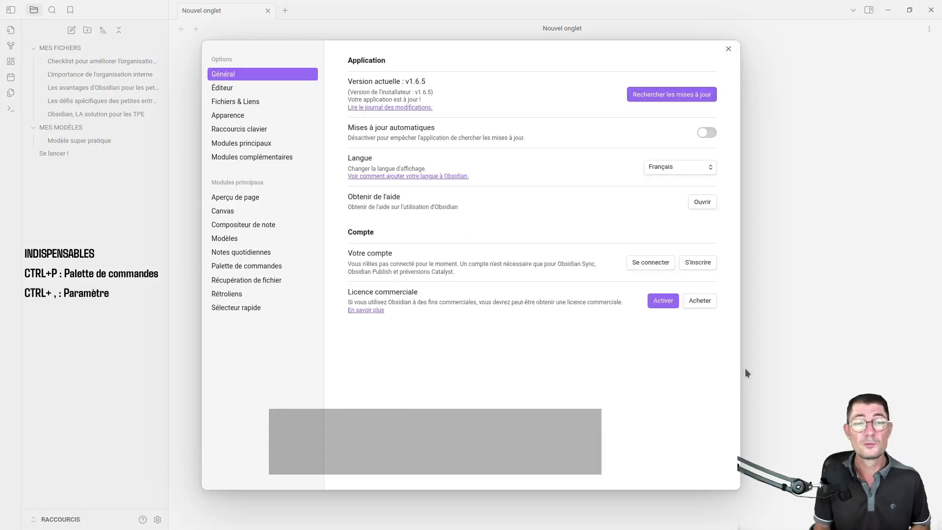
click(728, 48)
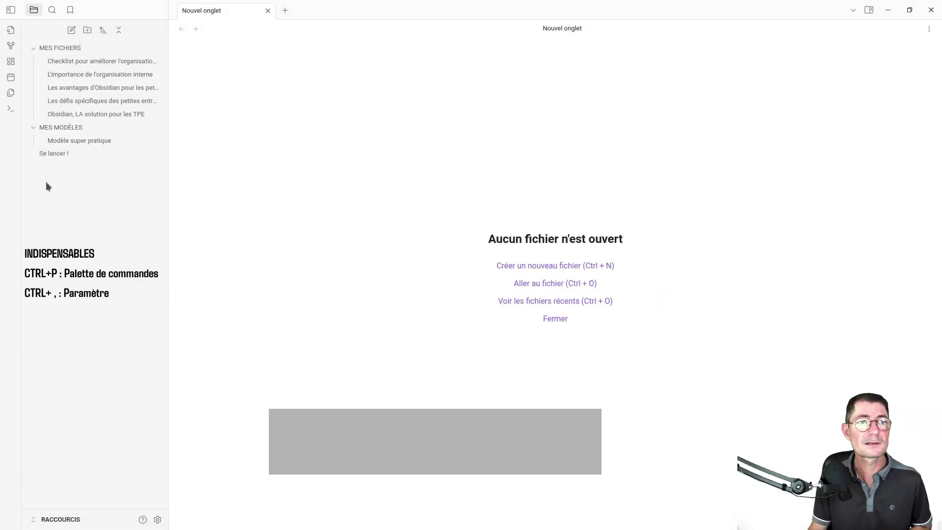
Collapse the file sidebar and open the settings.
click(10, 12)
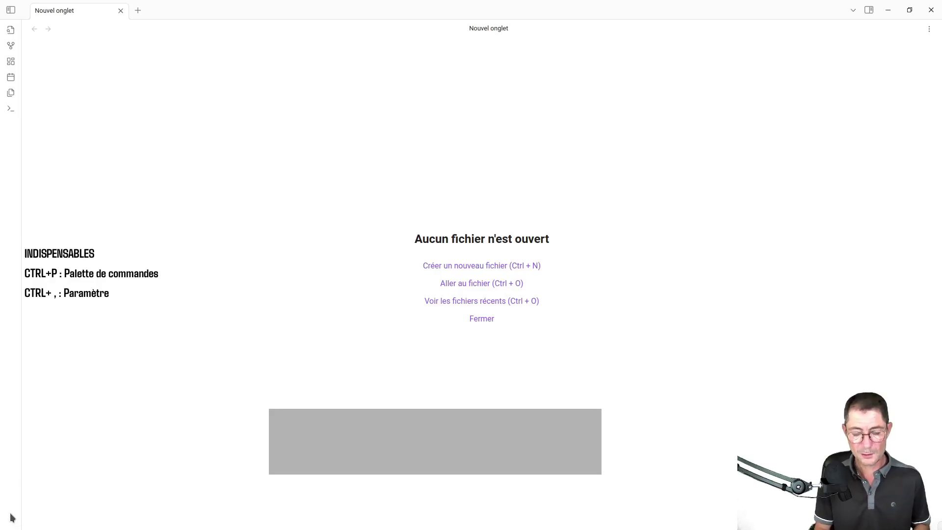
key(ctrl+comma)
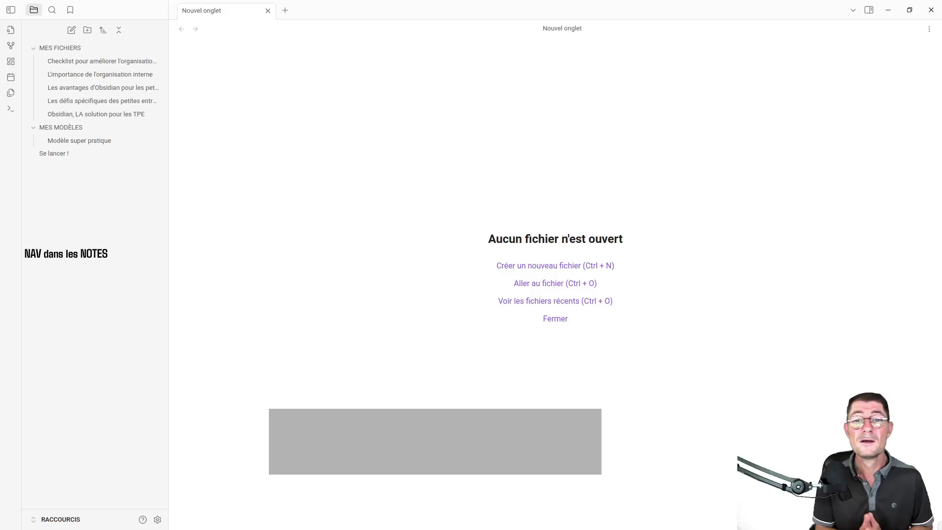
Find the note "Les avantages d'Obsidian pour les petites entreprises" with the quick switcher query "avan", open it, and close its tab.
key(ctrl+o)
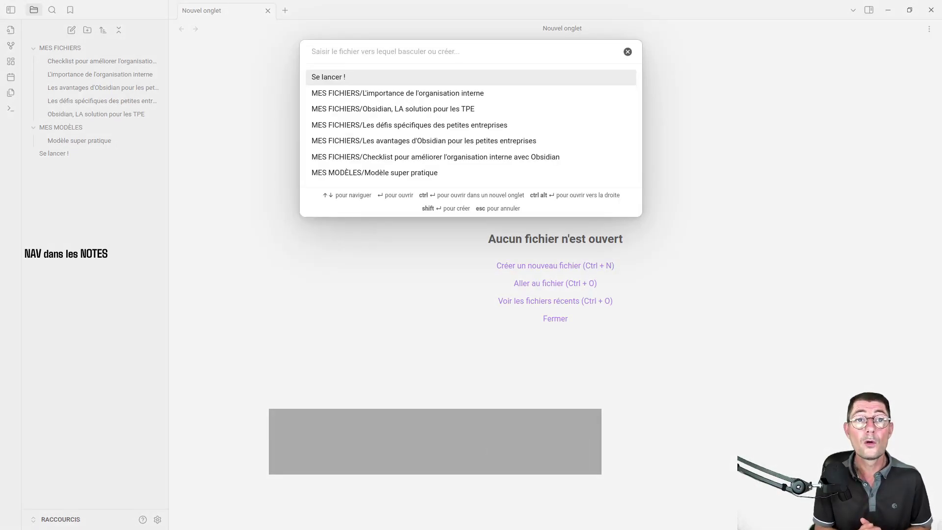
key(Down)
key(Down)
key(Down)
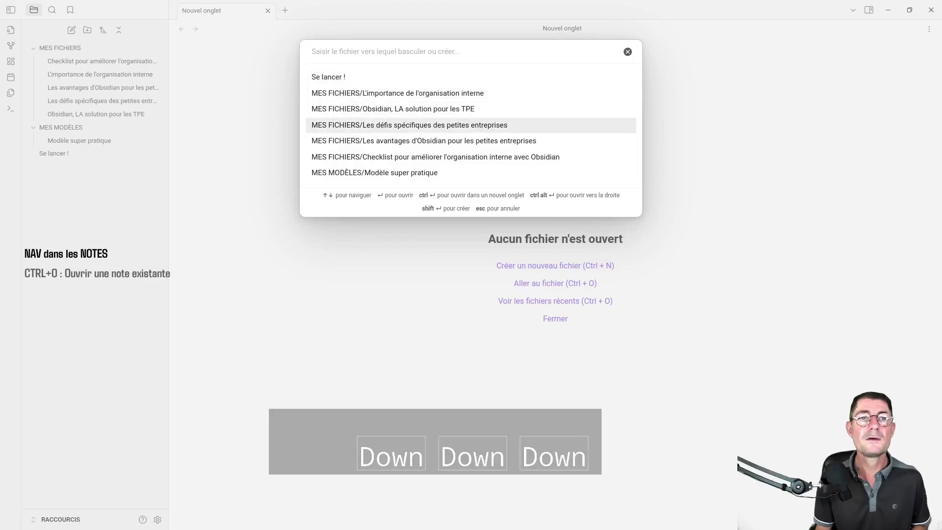
key(Up)
key(Up)
key(Down)
key(Down)
key(Down)
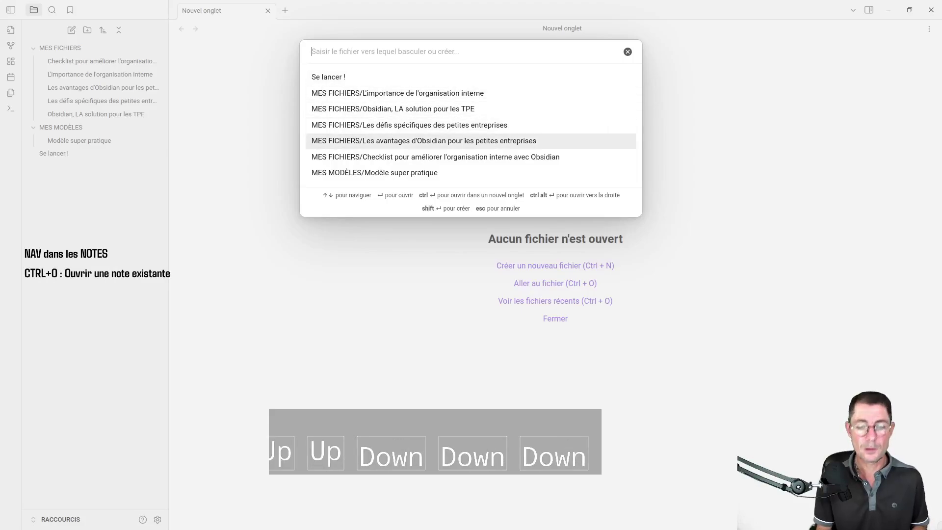
text(avan)
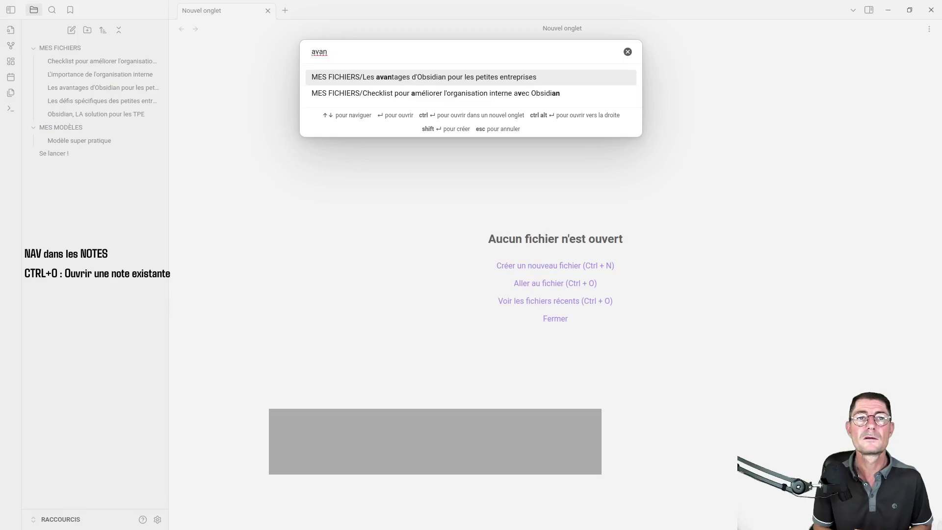
key(Return)
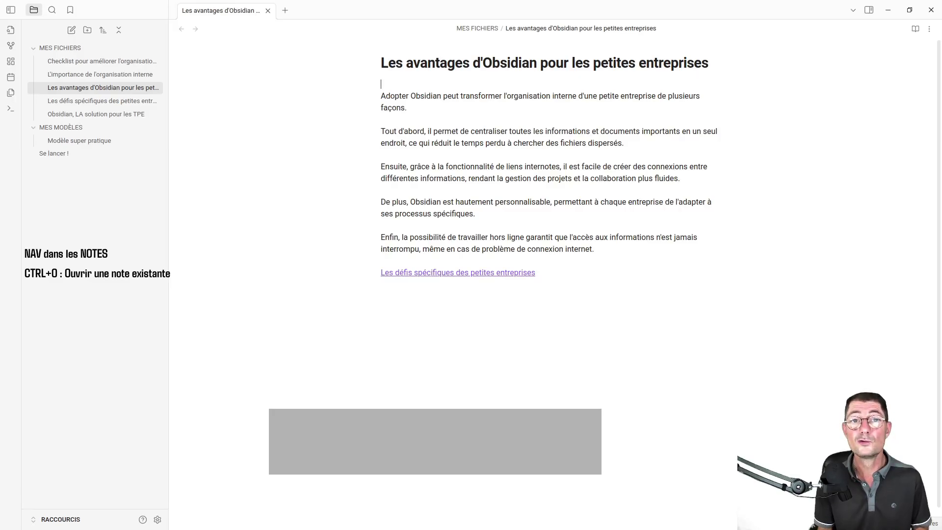
key(ctrl+w)
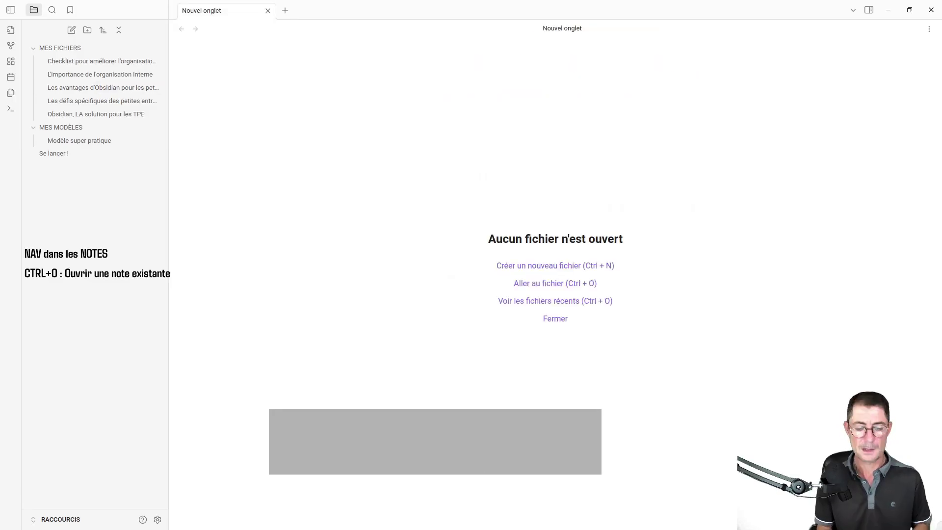
Create a new note titled "Note 1".
key(ctrl+n)
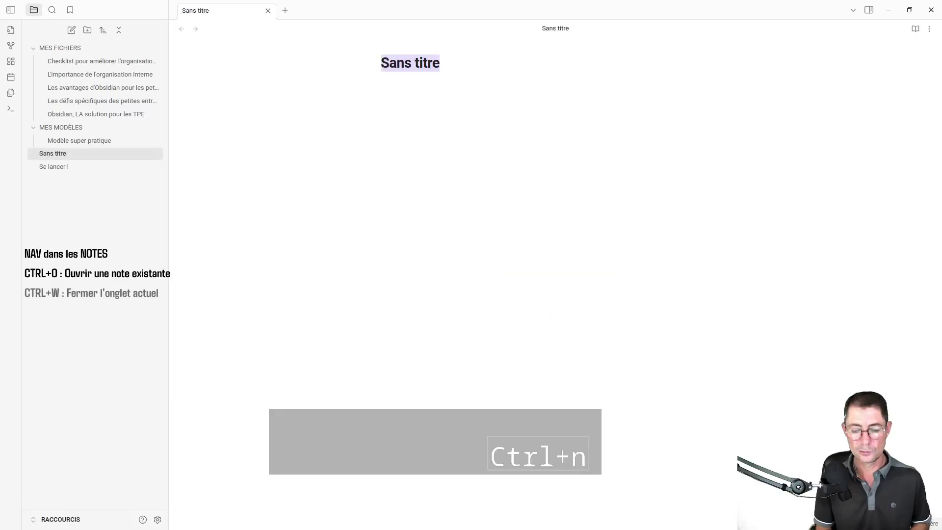
text(Note 1)
key(Return)
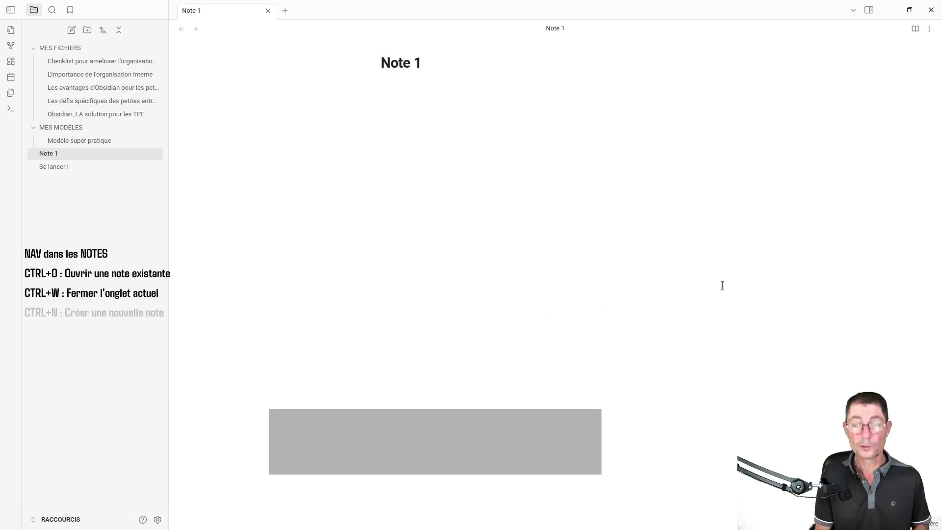
Open the note "Les avantages d'Obsidian pour les petites entreprises" in the current tab using the quick switcher.
key(ctrl+o)
key(Down)
key(Return)
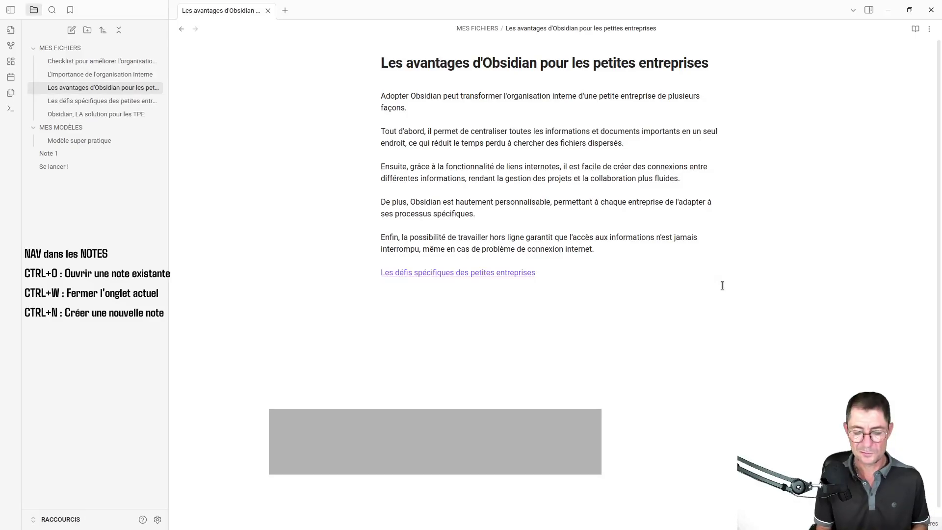
Switch to the note "L'importance de l'organisation interne" using the quick switcher.
key(ctrl+o)
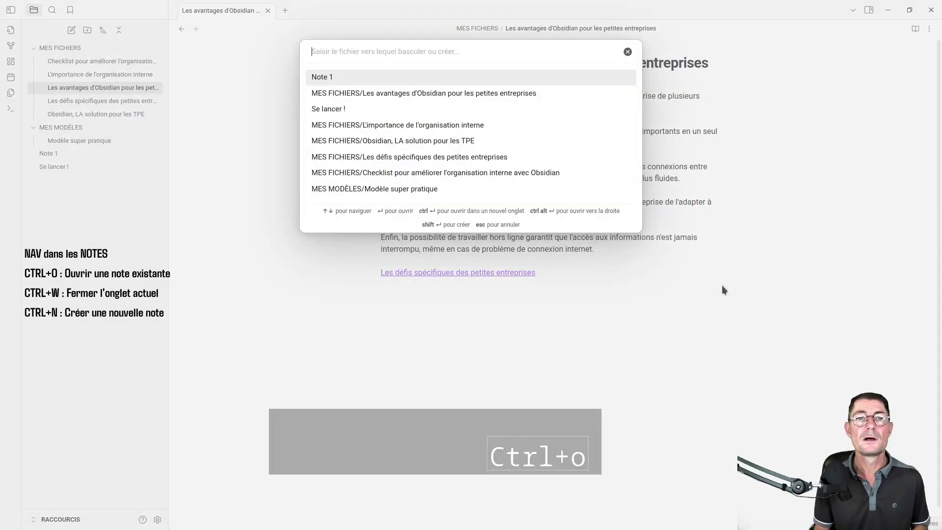
key(Down)
key(Down)
key(Down)
key(Return)
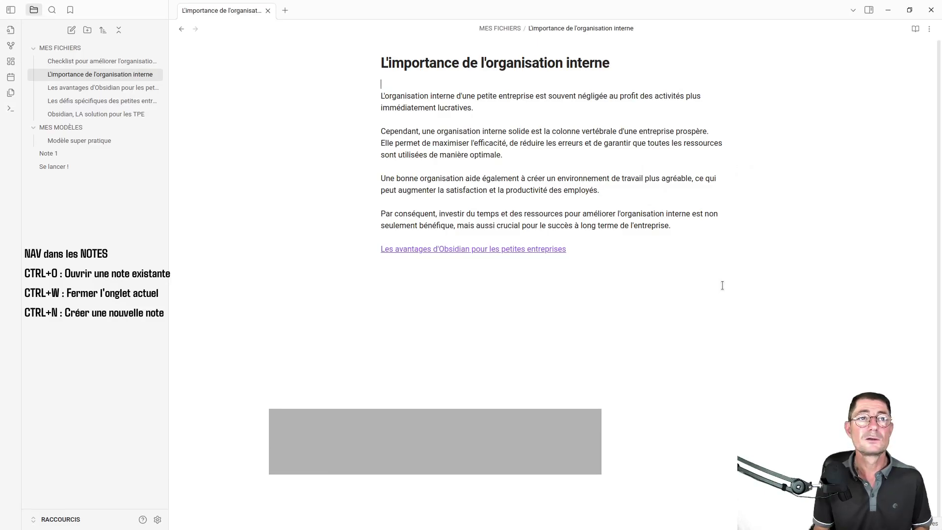
Go back and forward through the tab's note history several times, ending on "L'importance de l'organisation interne".
key(ctrl+alt+Left)
key(ctrl+alt+Left)
key(ctrl+alt+Right)
key(ctrl+alt+Right)
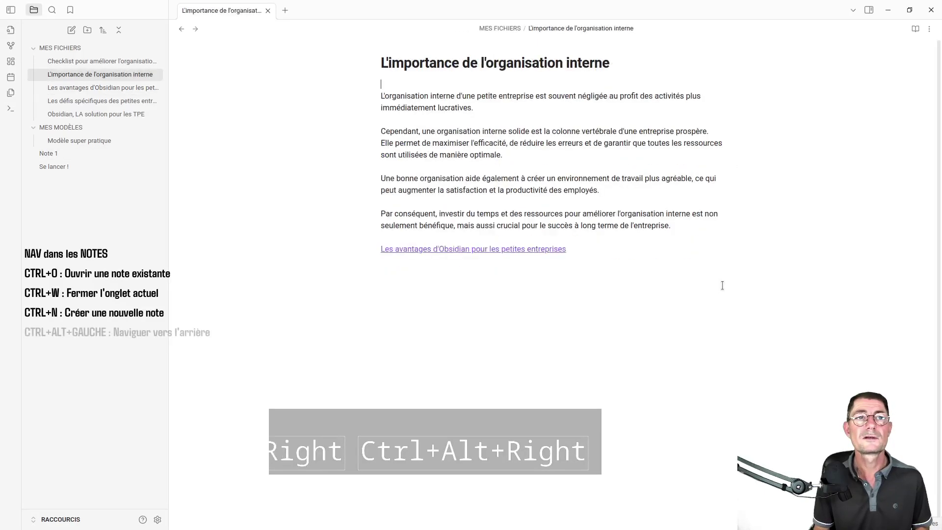
key(ctrl+alt+Left)
key(ctrl+alt+Left)
key(ctrl+alt+Right)
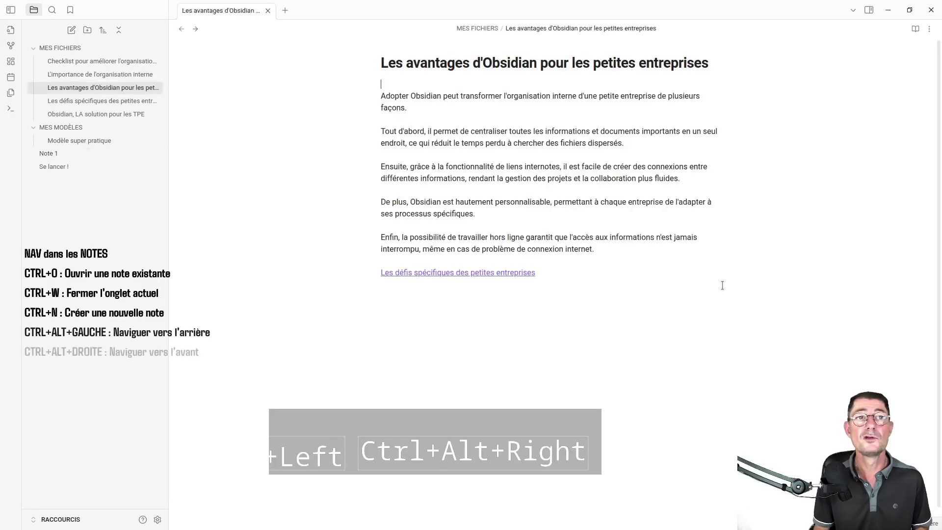
key(ctrl+alt+Right)
click(181, 29)
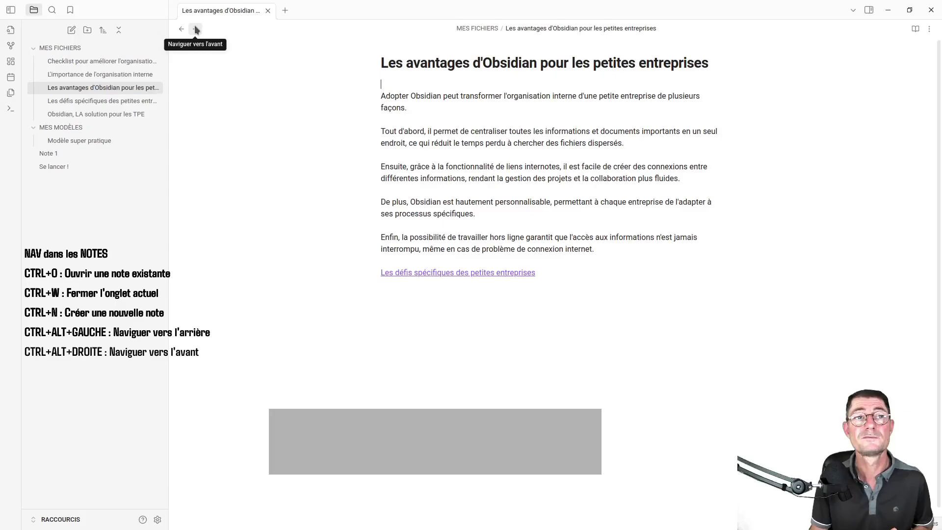
click(196, 29)
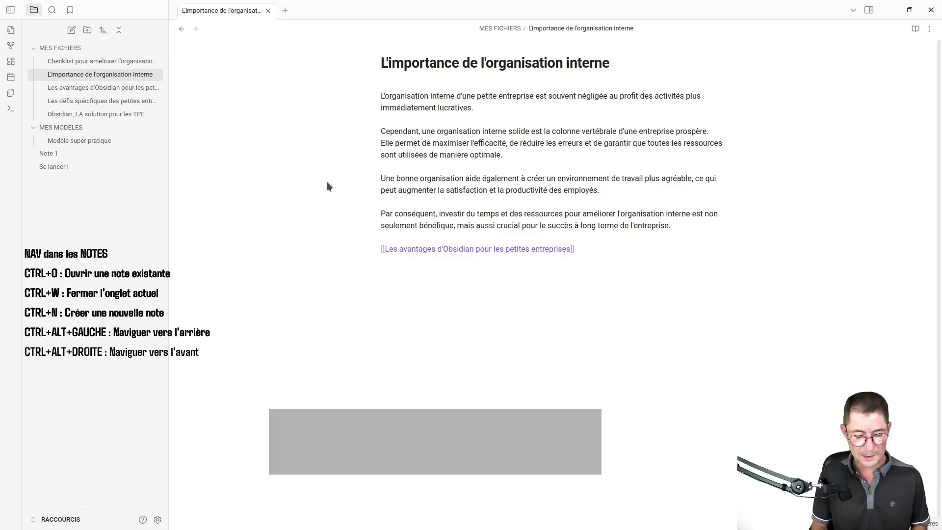
Open the link to "Les avantages d'Obsidian pour les petites entreprises" at the note's end in a new tab, and close that tab.
key(ctrl+Return)
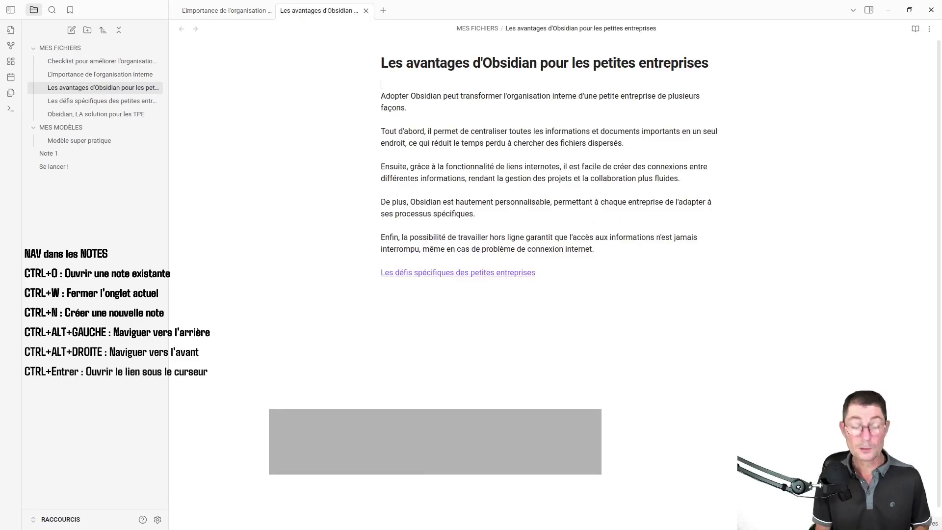
key(ctrl+w)
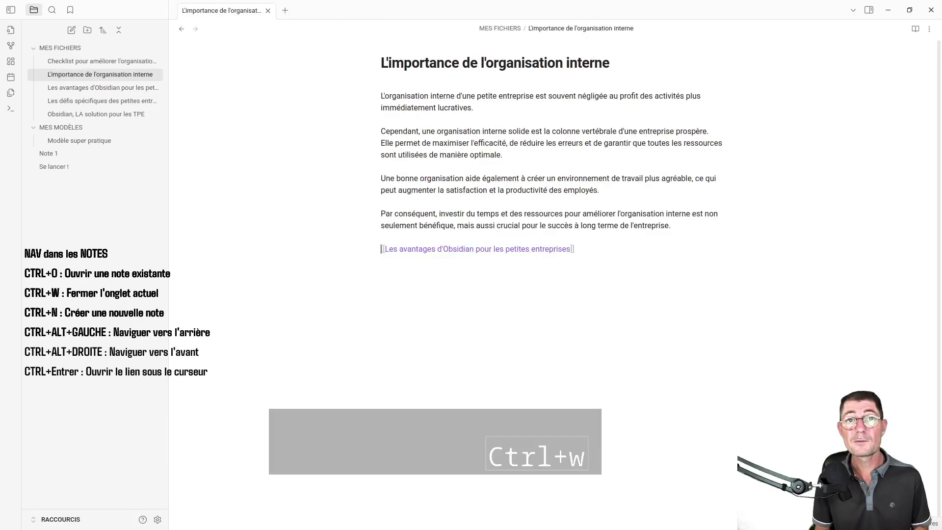
Insert the template "Modèle super pratique" below the link at the end of "L'importance de l'organisation interne".
key(Down)
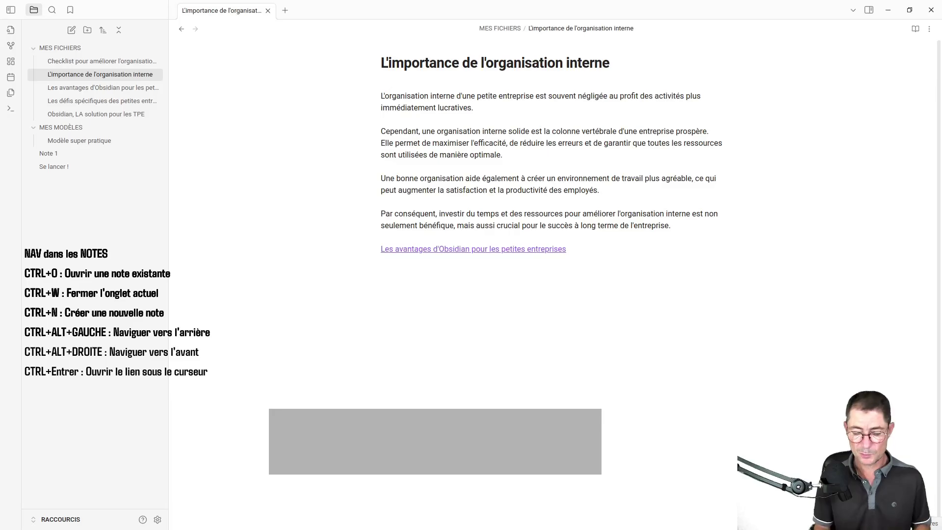
key(ctrl+m)
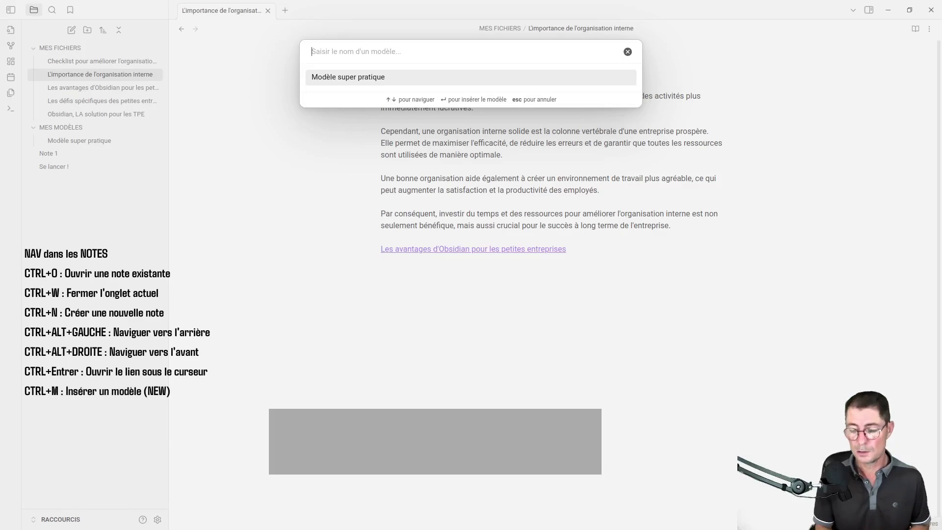
key(Down)
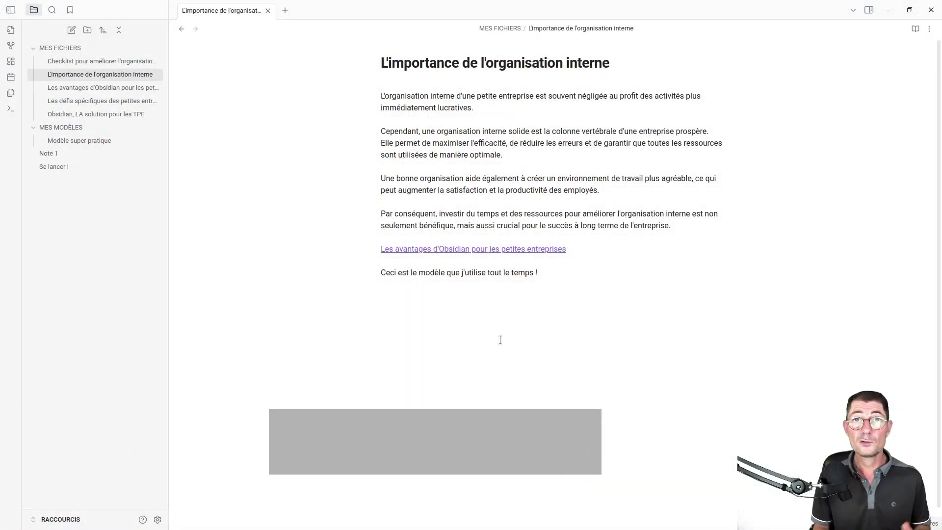
Open the hotkey settings and filter the commands by "modèle".
key(ctrl+comma)
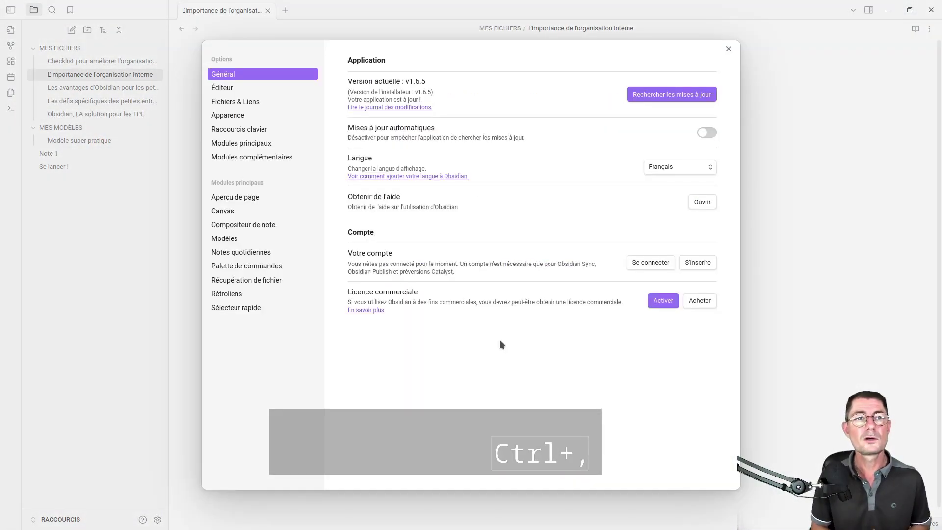
click(270, 129)
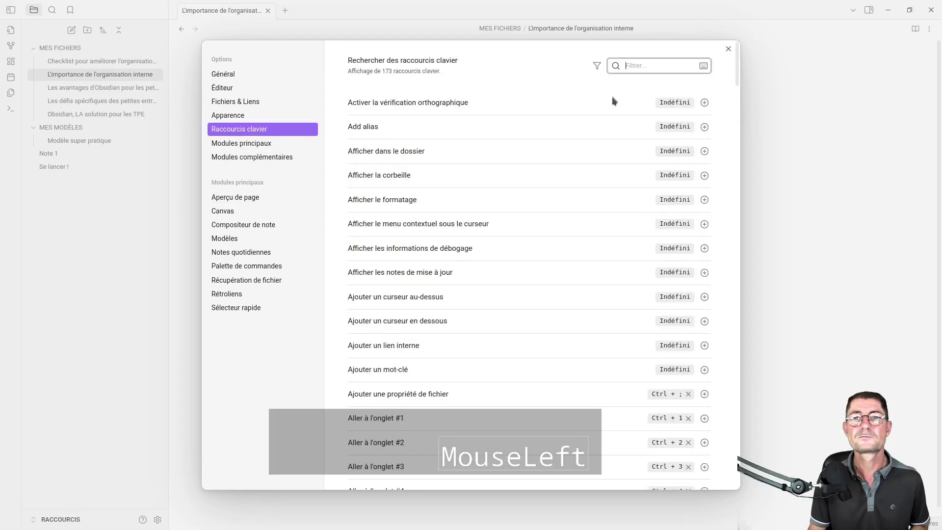
click(656, 65)
text(m)
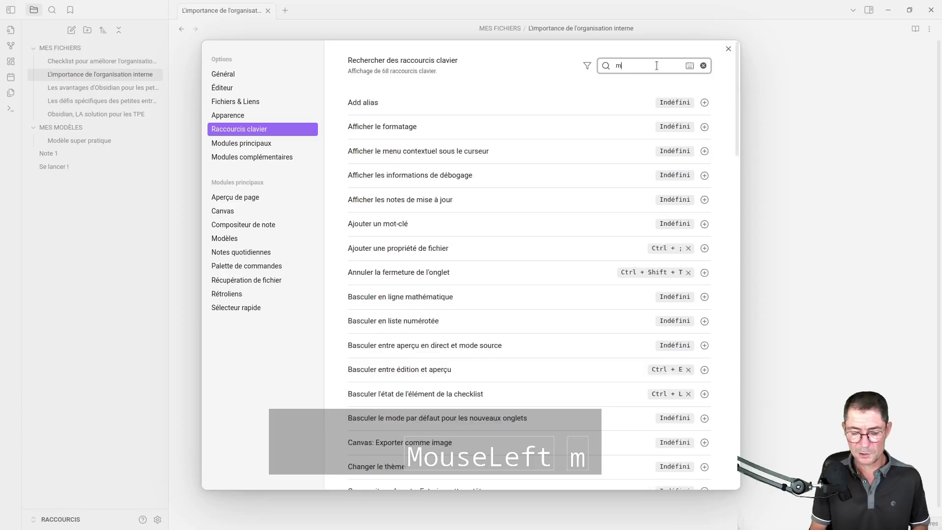
text(odèle)
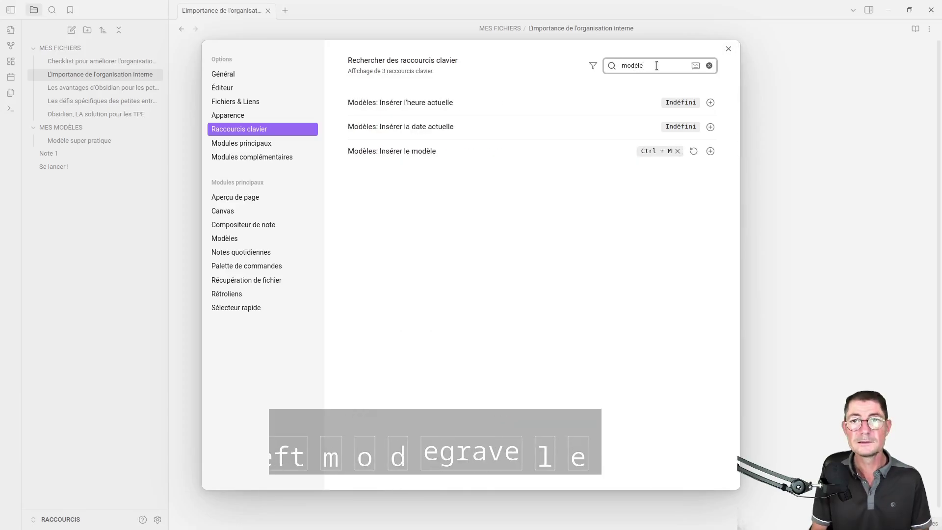
Remove the hotkey of "Modèles: Insérer le modèle", assign Ctrl + M to it again, and close the settings.
click(676, 153)
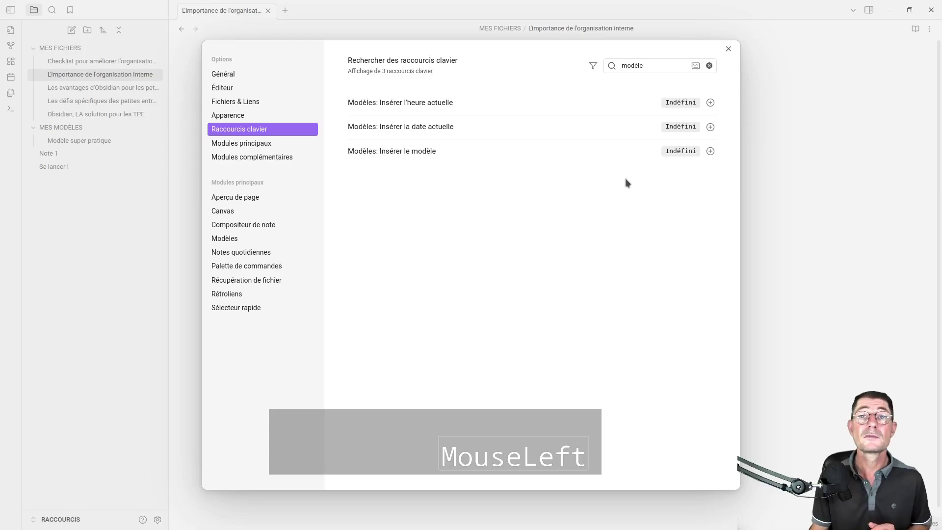
click(709, 152)
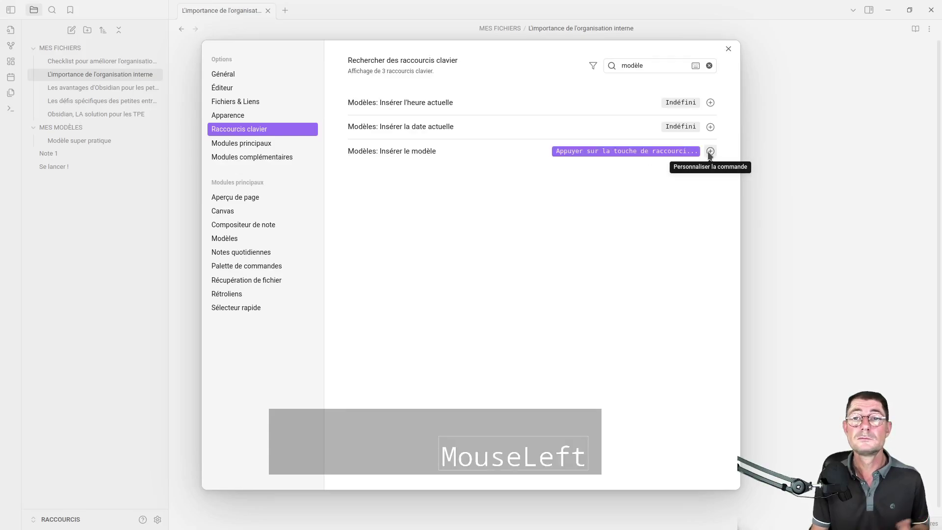
key(ctrl+m)
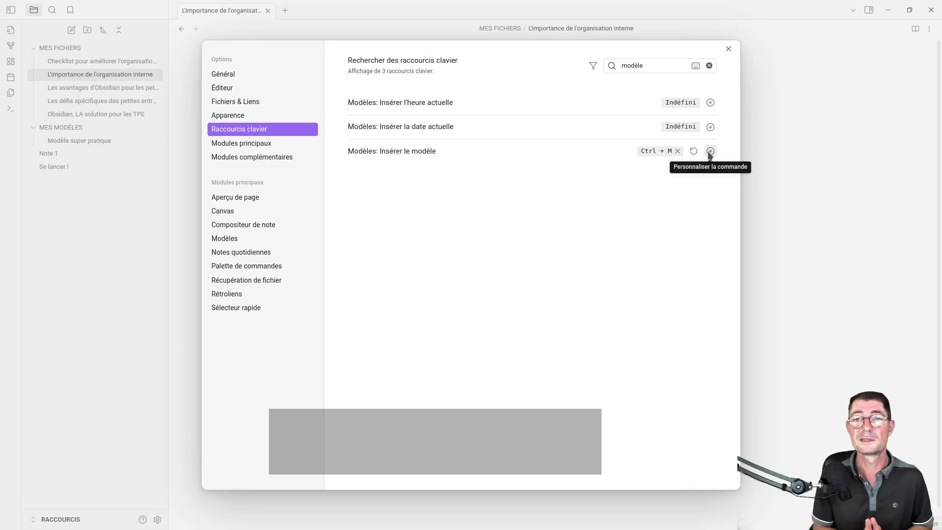
key(Escape)
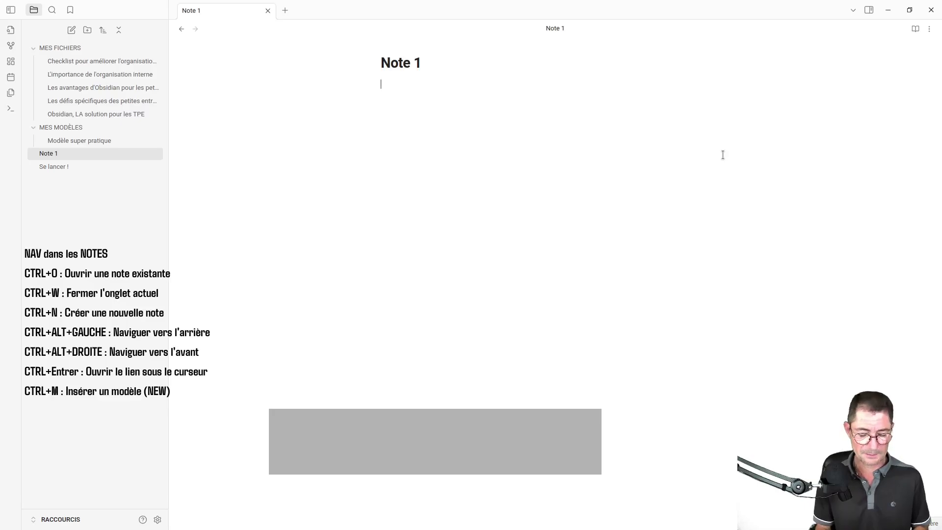
Delete the note "Note 1".
key(ctrl+alt+d)
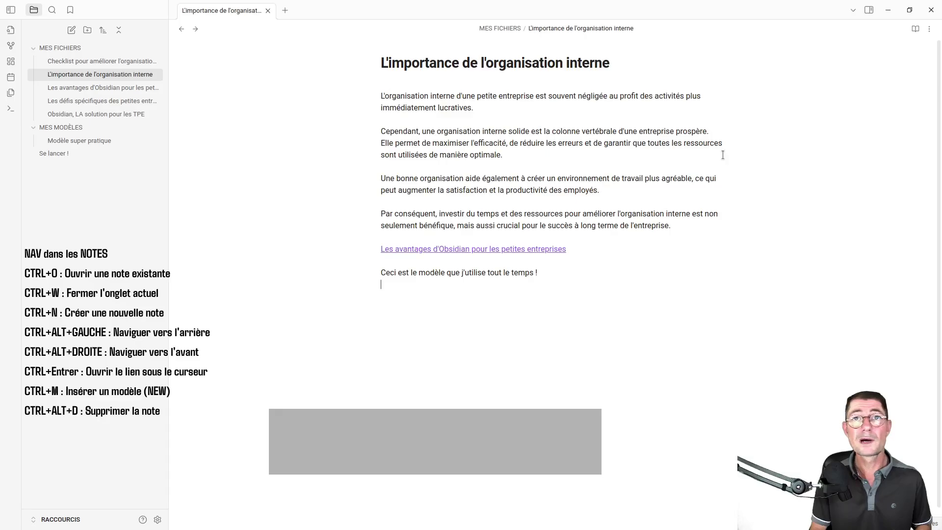
Open the existing note "Se lancer !" through the quick switcher.
key(ctrl+o)
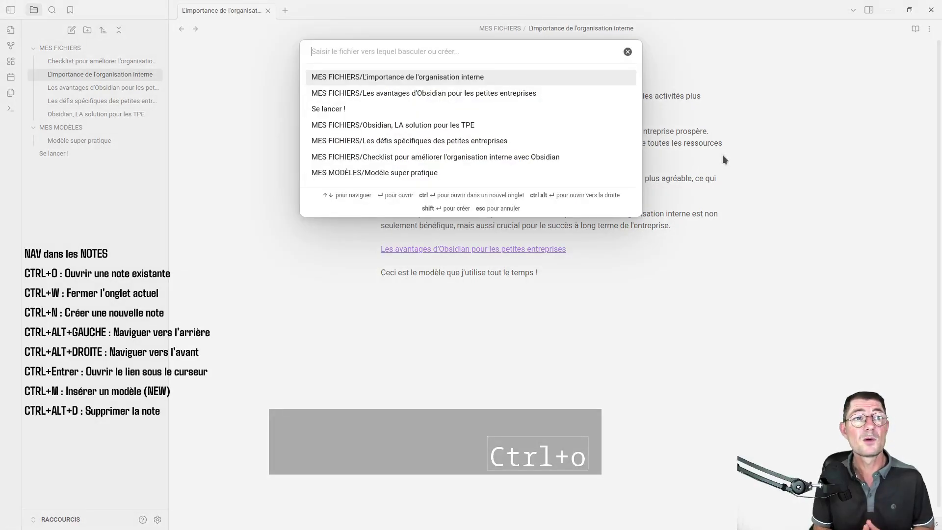
text(se lan)
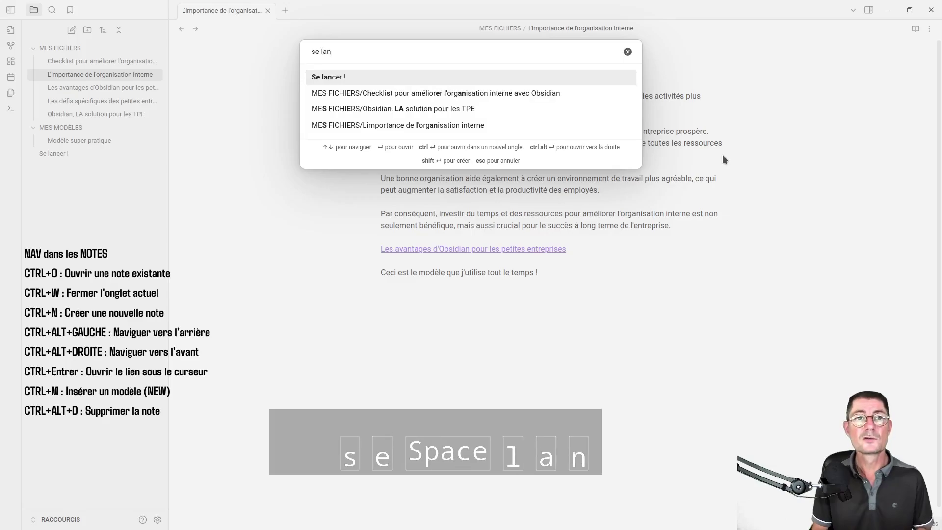
key(Return)
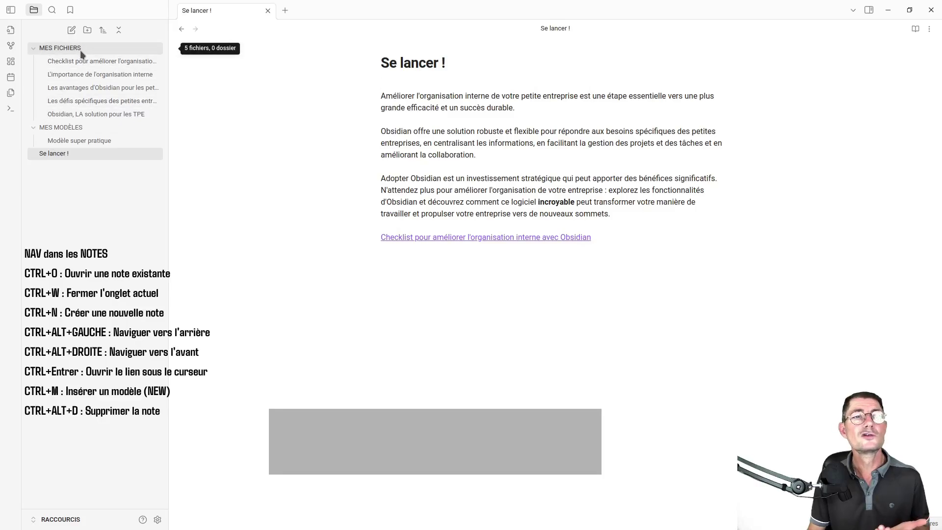
Collapse the folders "MES FICHIERS" and "MES MODÈLES", and move the note "Se lancer !" into "MES FICHIERS".
click(35, 52)
click(33, 61)
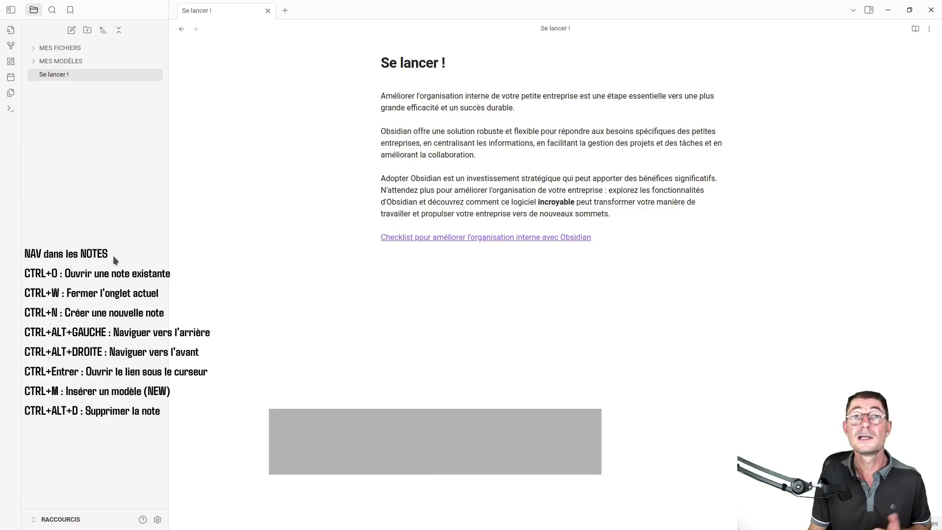
click(449, 265)
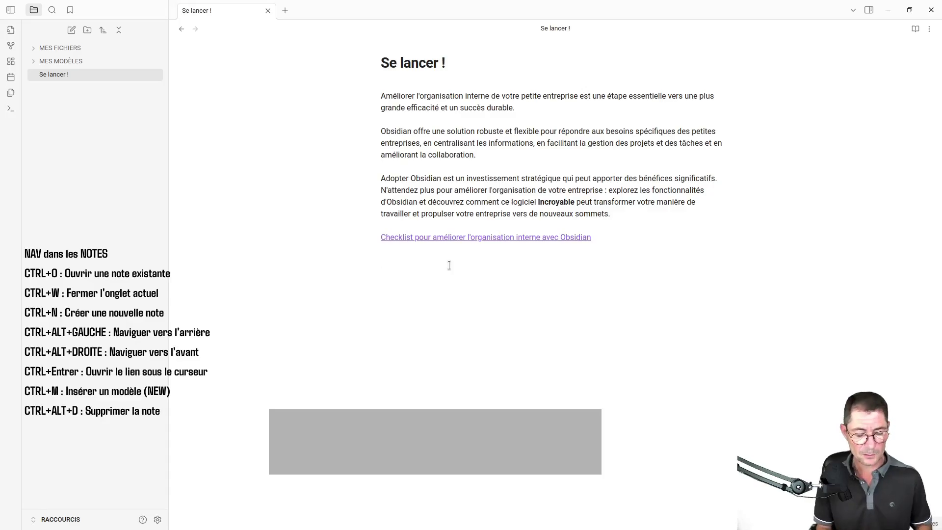
key(ctrl+shift+d)
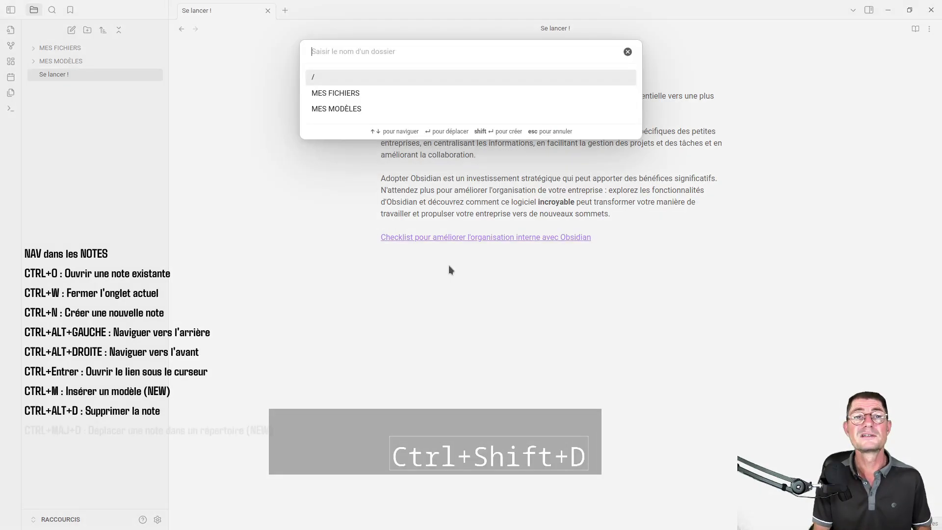
key(Down)
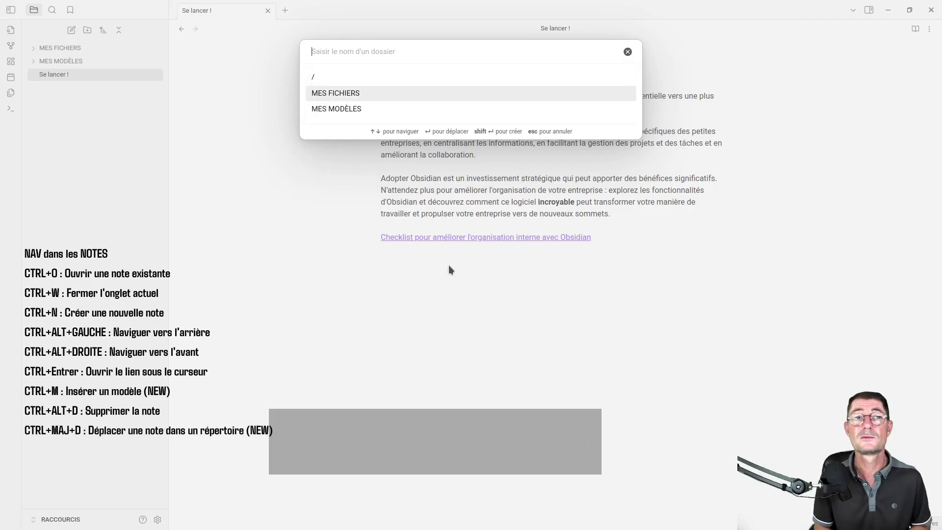
key(Return)
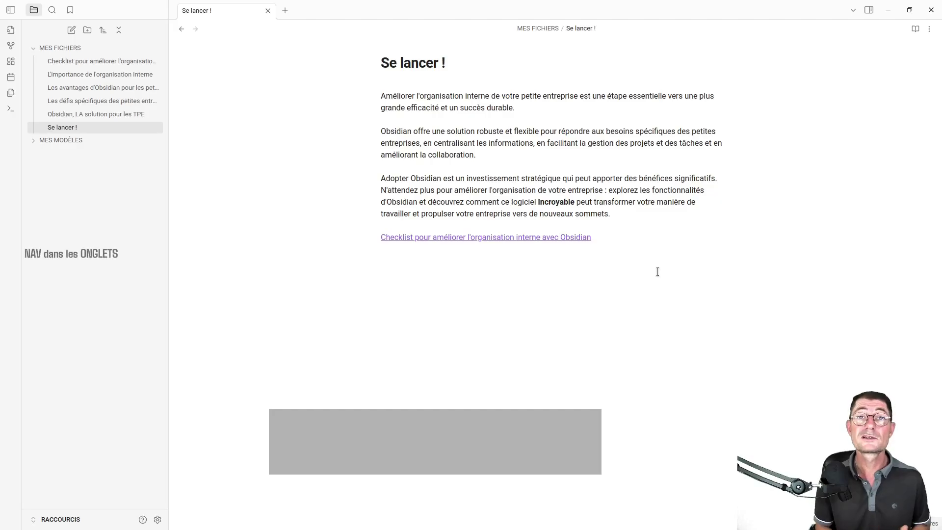
Open the note "L'importance de l'organisation interne" in a new tab.
key(ctrl+t)
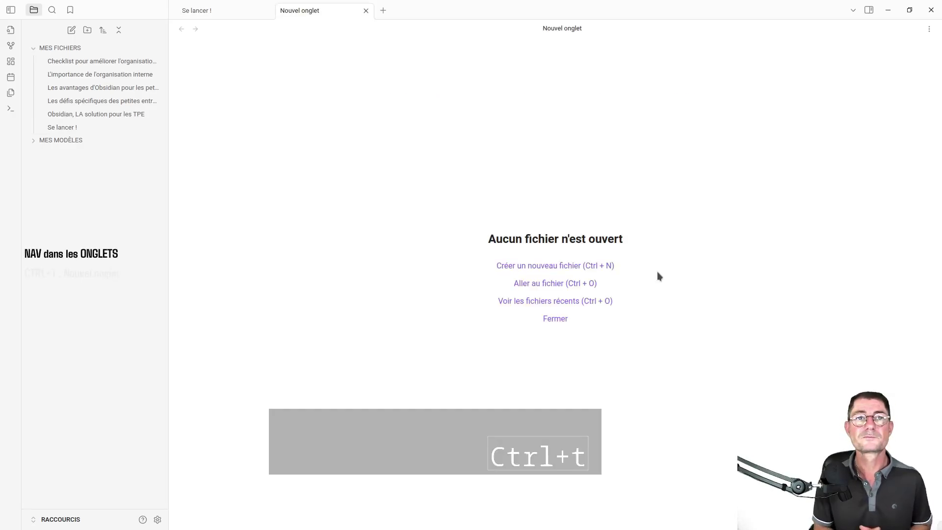
key(ctrl+o)
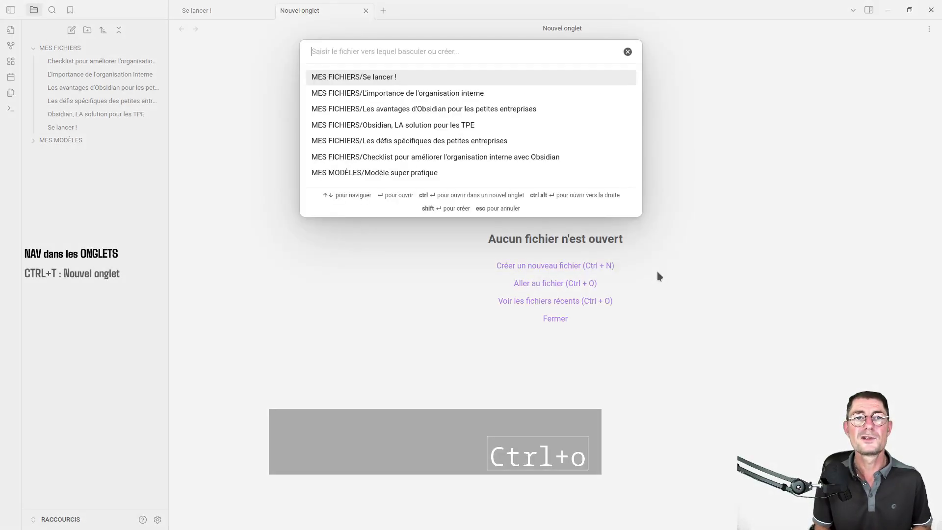
key(Down)
key(Return)
Find the note "Obsidian, LA solution pour les TPE" with "tpe" and open it in another new tab.
key(ctrl+t)
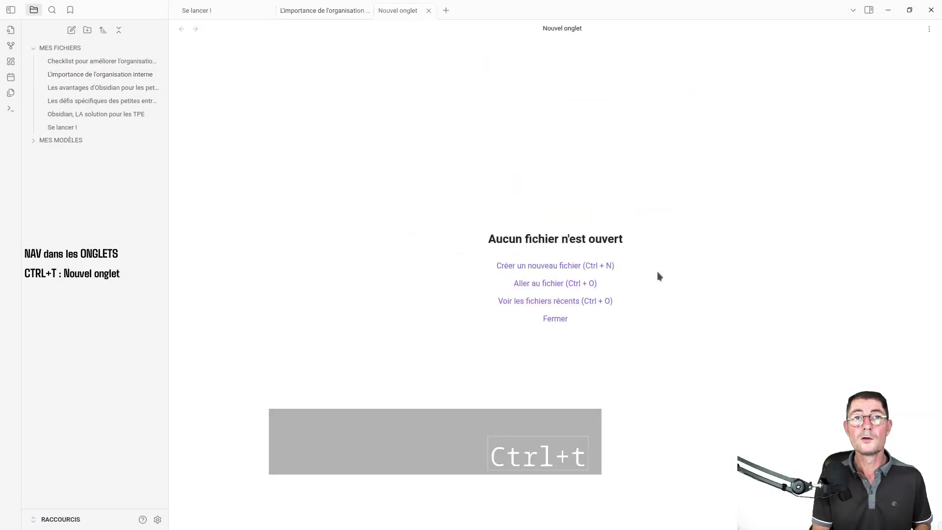
key(ctrl+o)
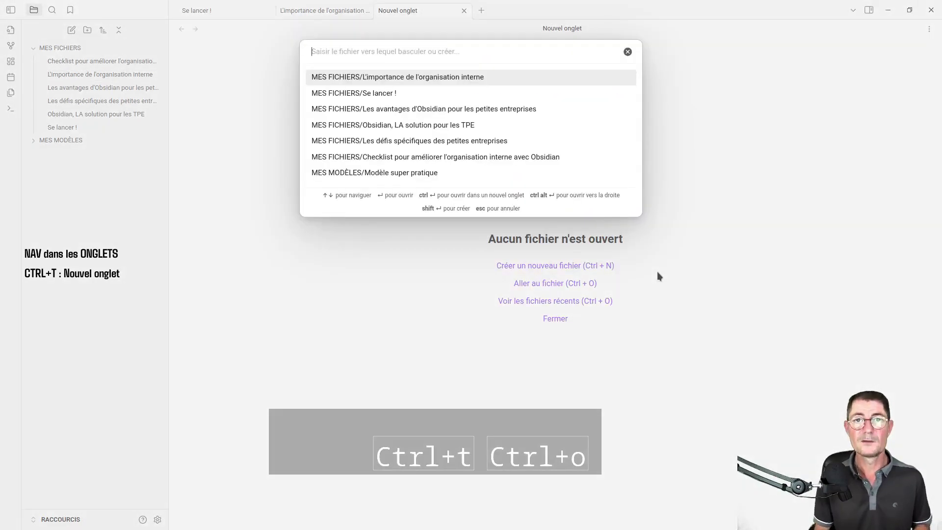
text(tpe)
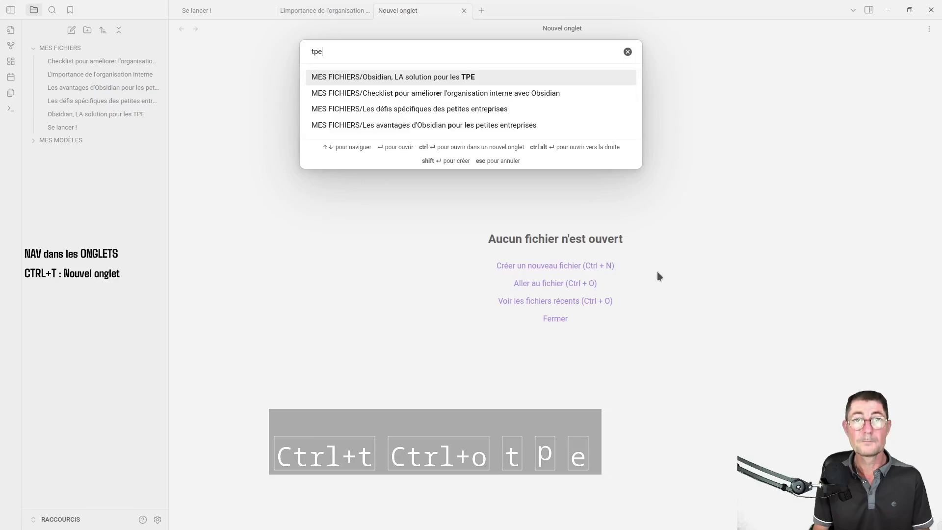
key(Return)
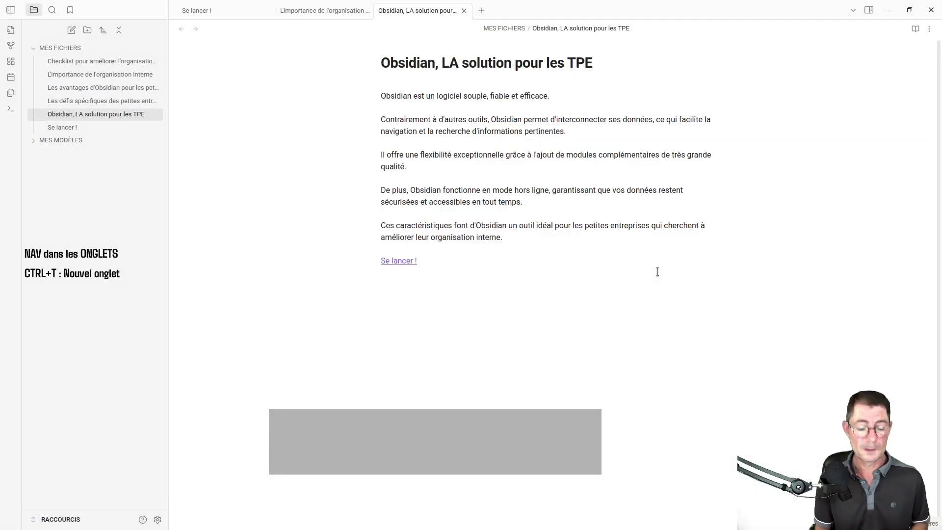
Cycle forward and backward through the three open tabs, ending on "Obsidian, LA solution pour les TPE".
key(ctrl+Tab)
key(ctrl+Tab)
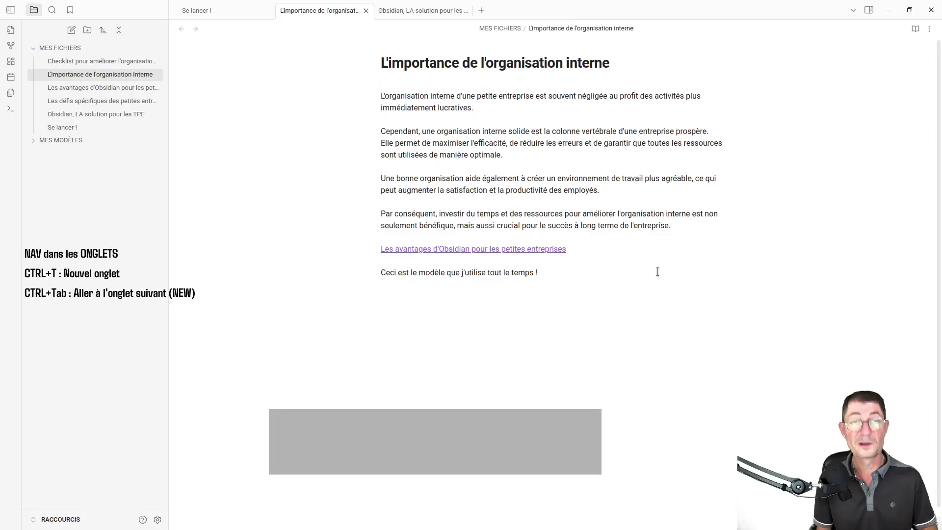
key(ctrl+shift+Tab)
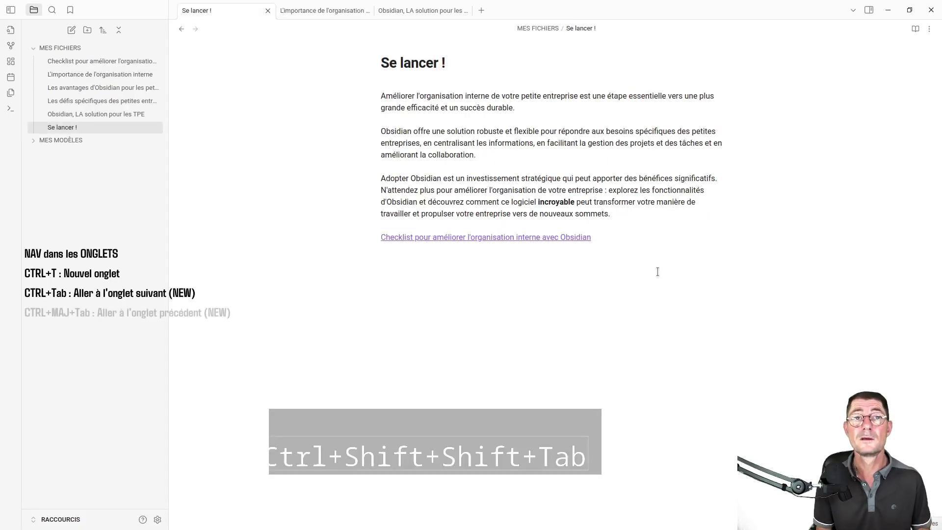
key(ctrl+Tab)
key(ctrl+Tab)
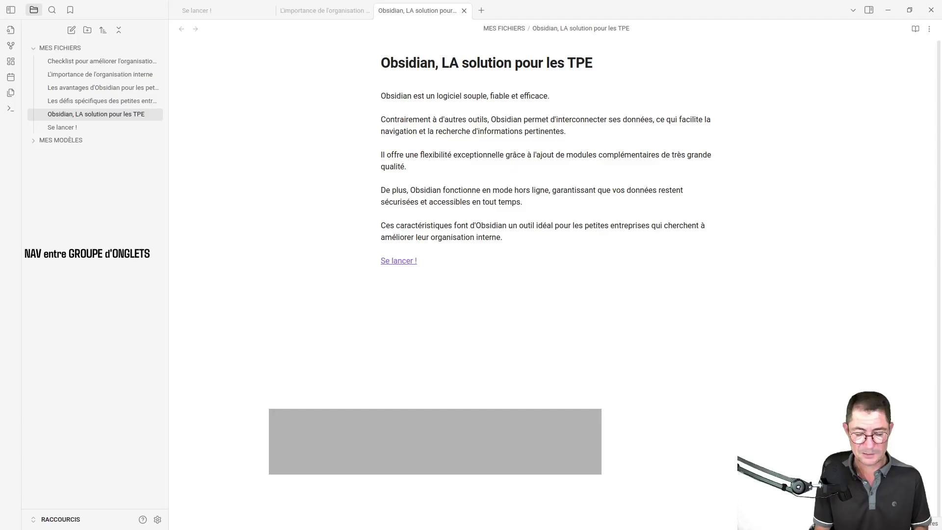
Create a new untitled note in a new tab group and add an empty tab to that group.
key(alt+shift+n)
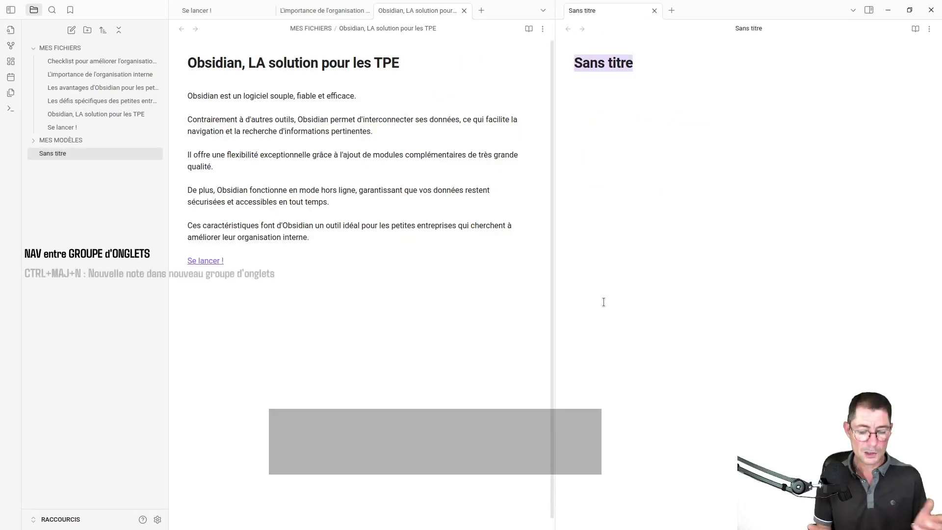
key(ctrl+t)
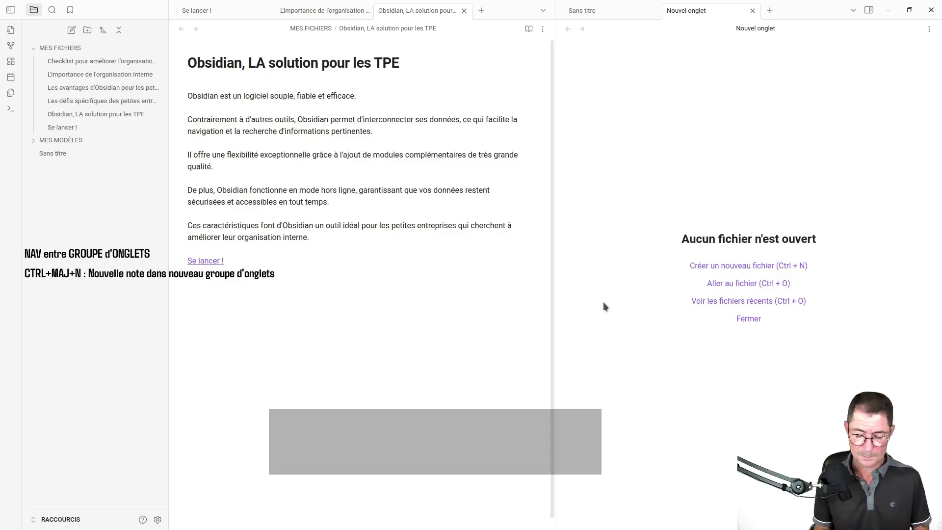
Switch focus between the two tab groups and open "Checklist pour améliorer l'organisation interne avec Obsidian" in the new group's empty tab.
key(alt+shift+Left)
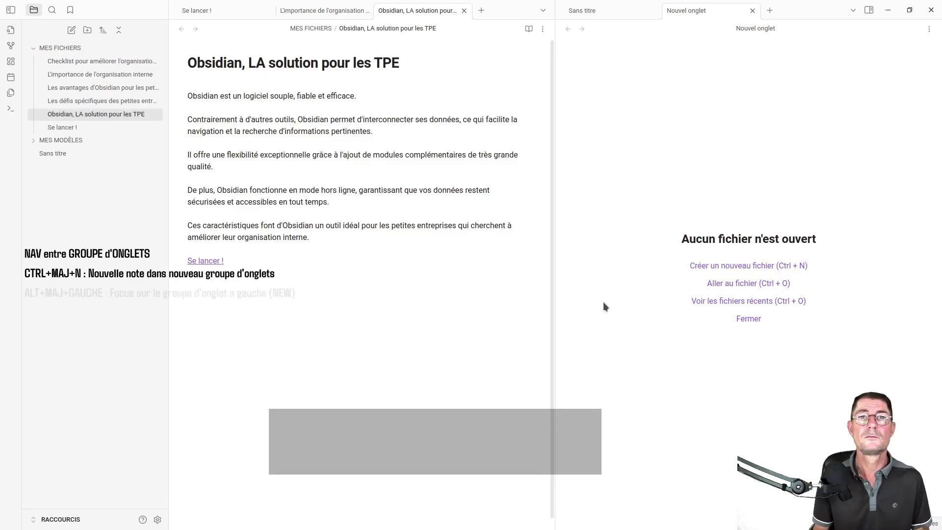
key(super)
key(alt+shift+Right)
key(alt+shift+Left)
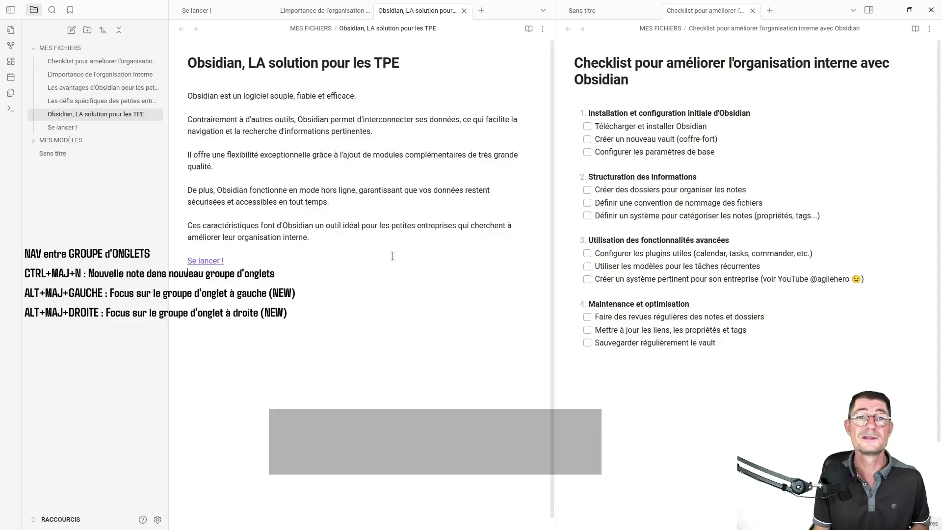
key(alt+shift+Right)
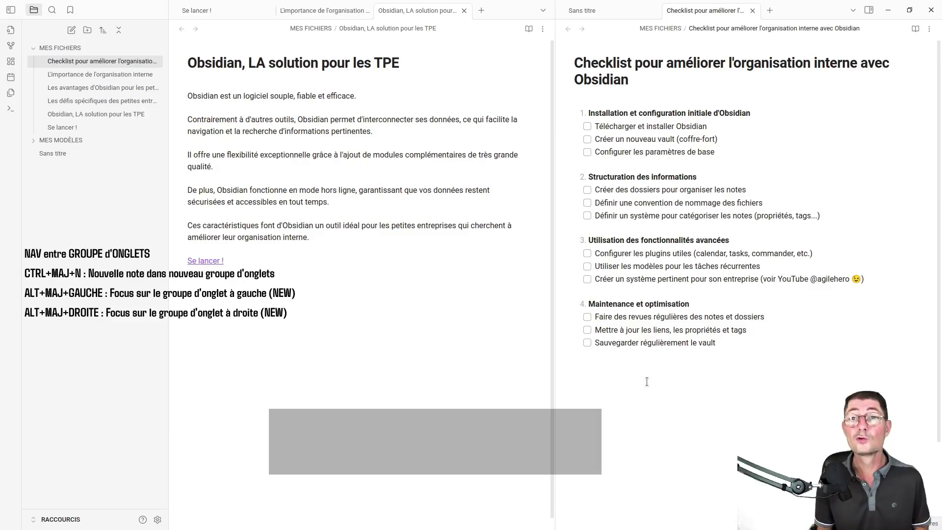
Delete the note "Sans titre" and close both tabs of the second tab group.
key(ctrl+w)
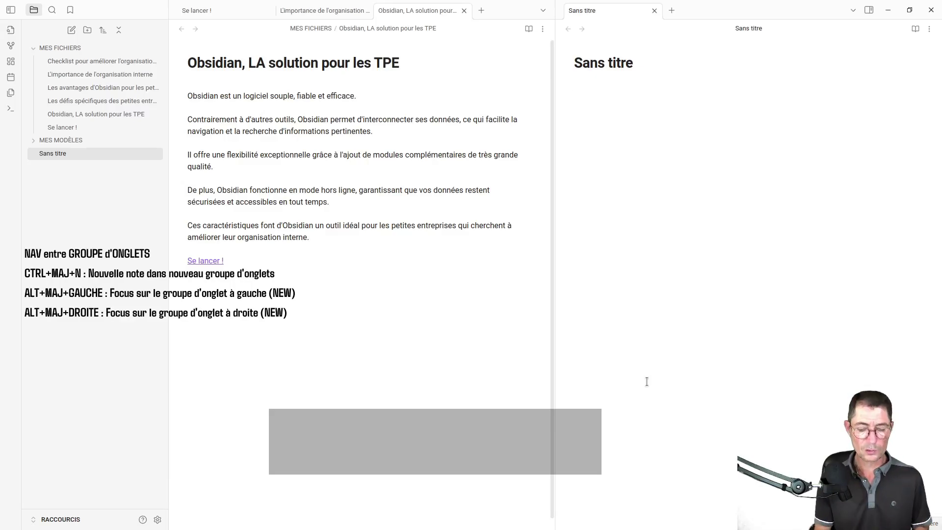
key(ctrl+alt+d)
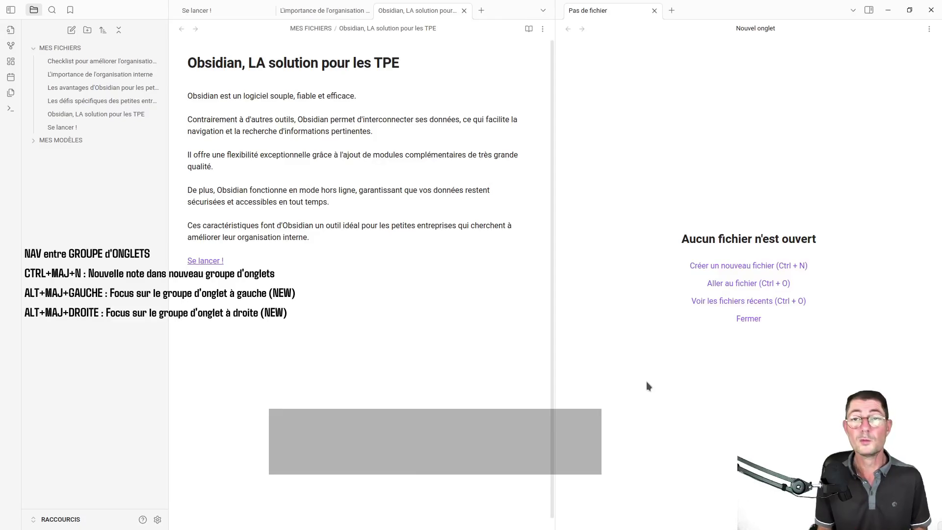
key(ctrl+w)
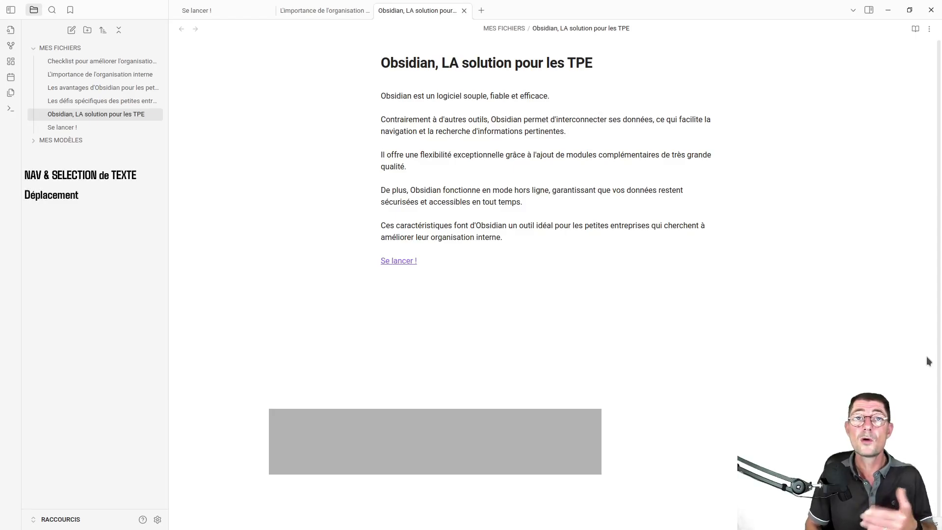
Move the cursor word by word back and forth in the third paragraph, ending just before "une flexibilité".
key(ctrl+Left)
key(ctrl+Left)
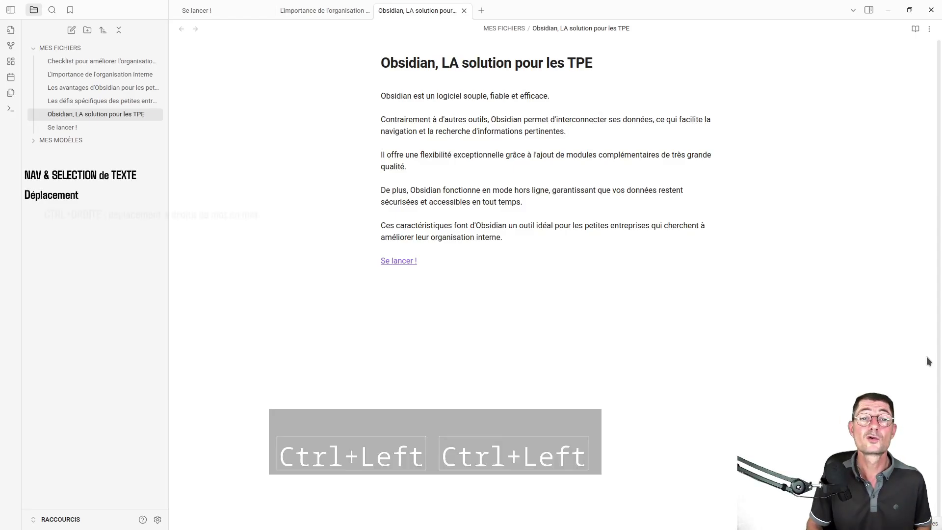
key(ctrl+Right)
key(ctrl+Right)
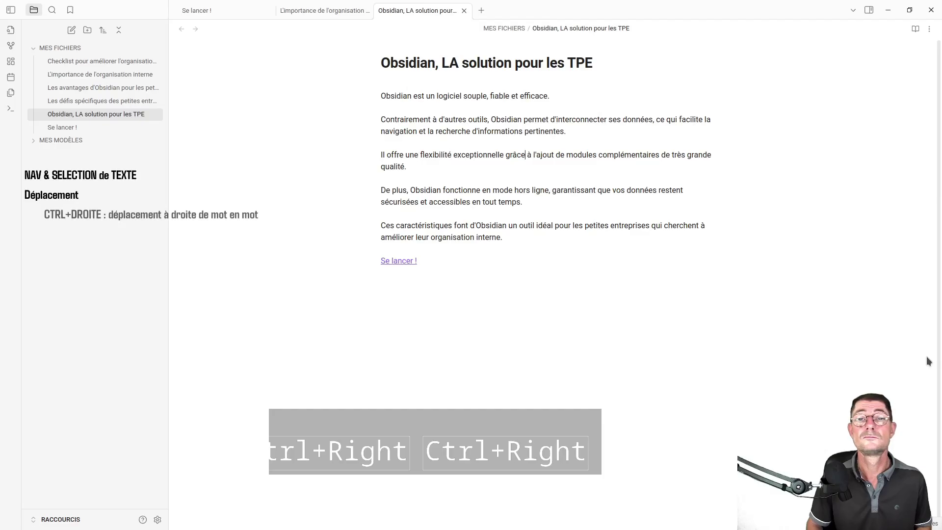
key(ctrl+Left)
key(ctrl+Left)
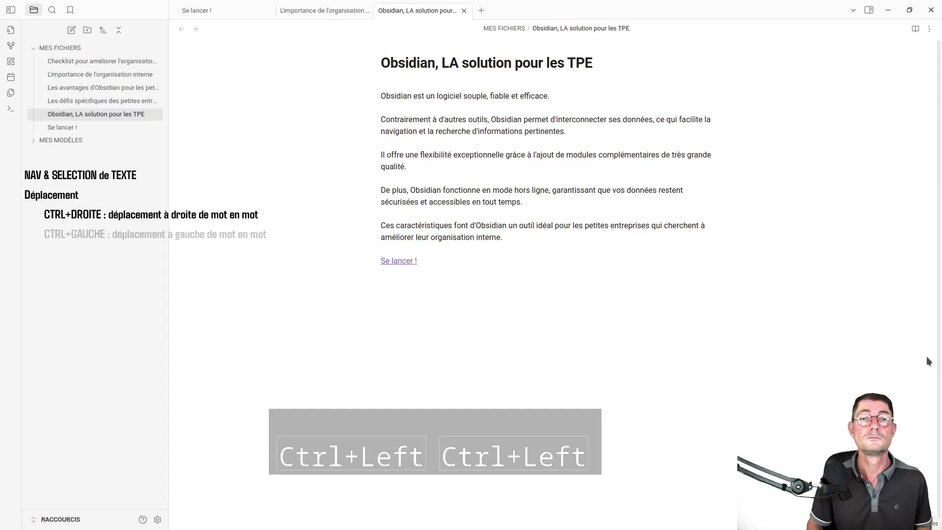
key(Left)
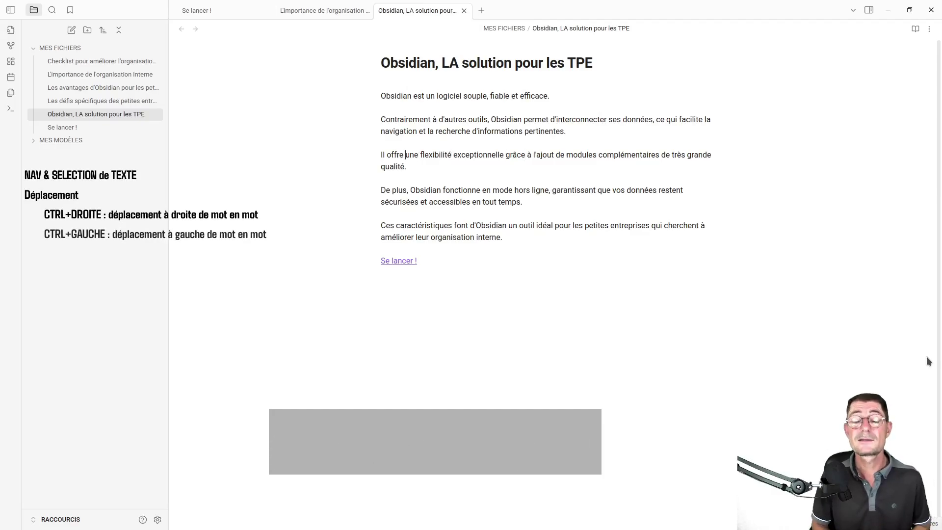
Select the characters "une fle" in the third paragraph, extending the selection character by character.
key(shift+Right)
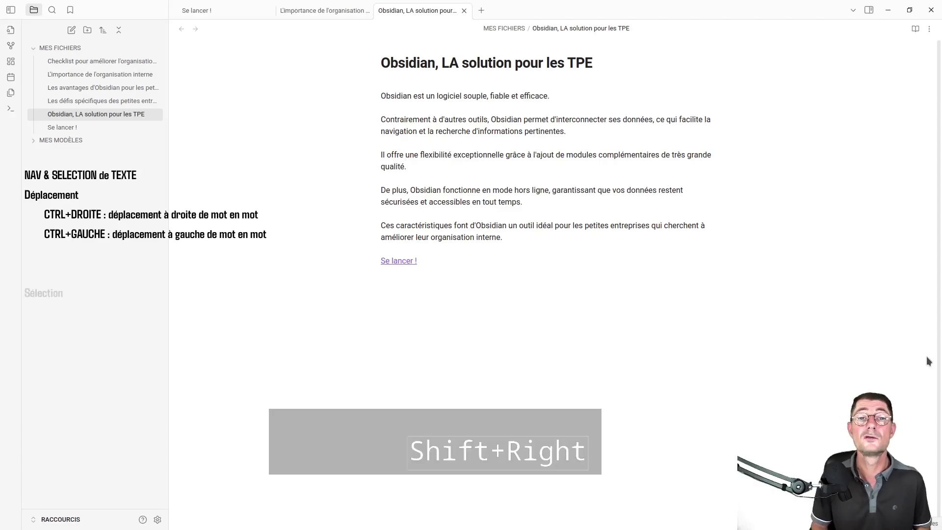
key(shift+Right)
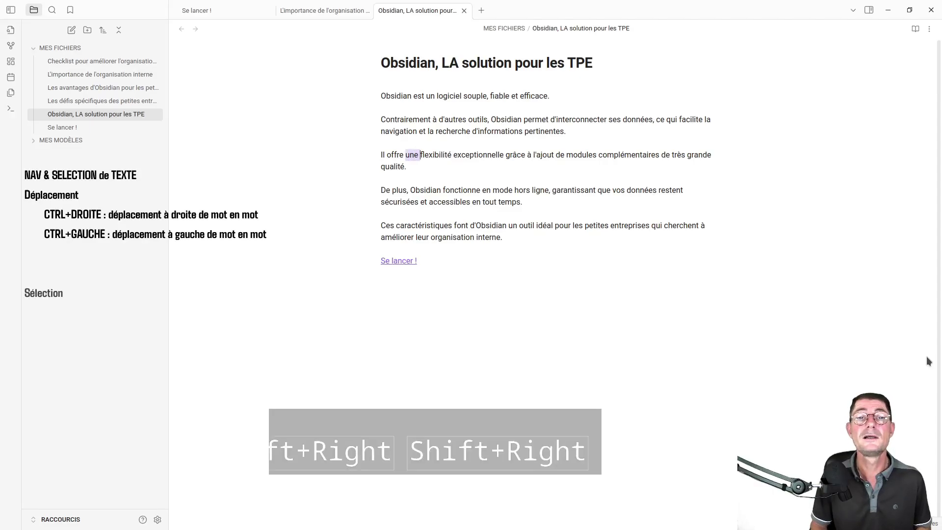
key(shift+Right)
key(shift+Right)
key(shift+Right)
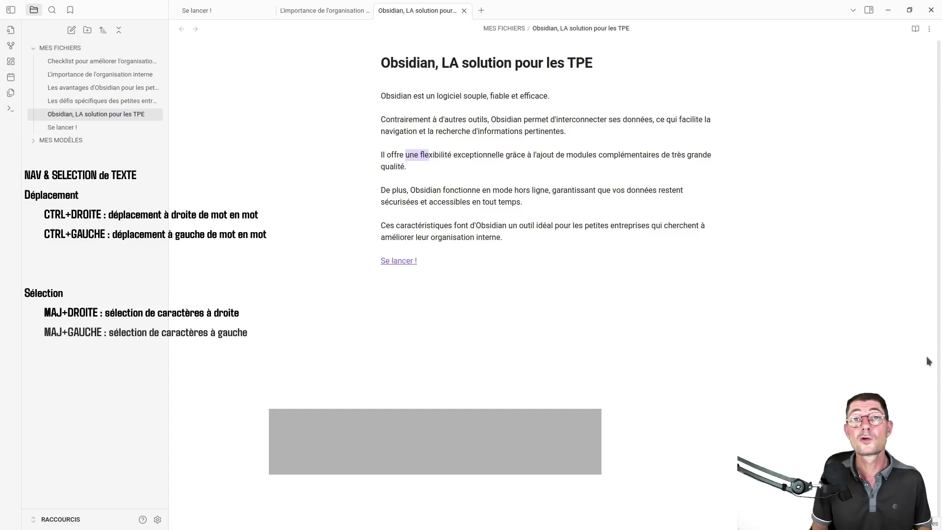
Extend the selection word by word so it covers "une flexibilité exceptionnelle grâce à l'ajout".
key(ctrl+shift+Right)
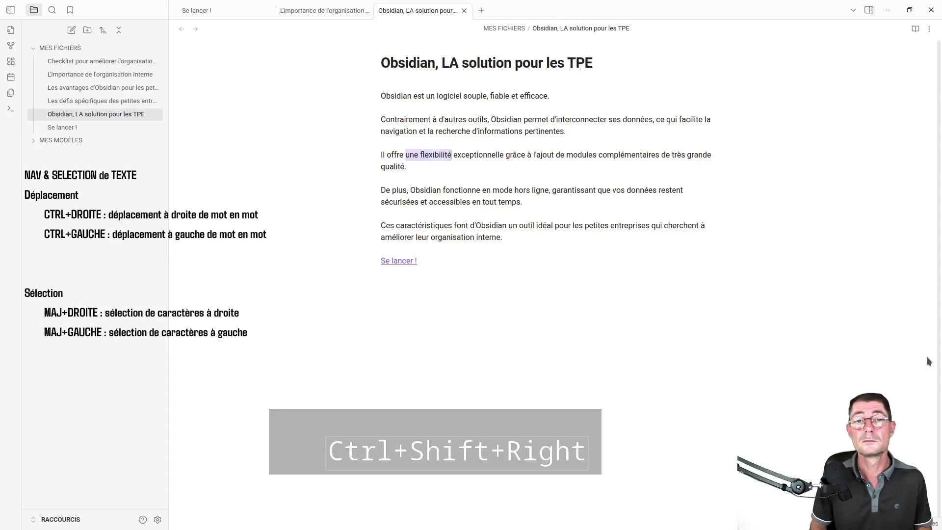
key(ctrl+shift+Right)
key(ctrl+shift+Right)
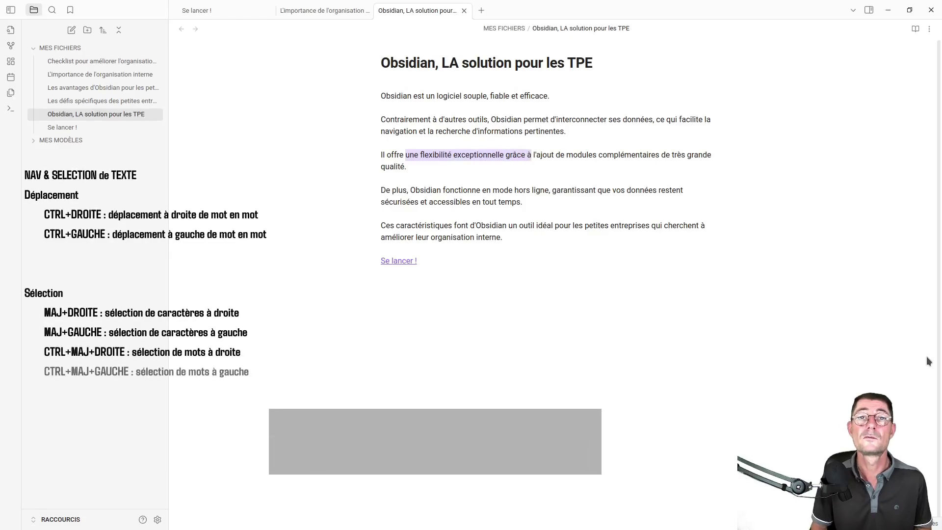
key(ctrl+shift+Right)
key(ctrl+shift+Right)
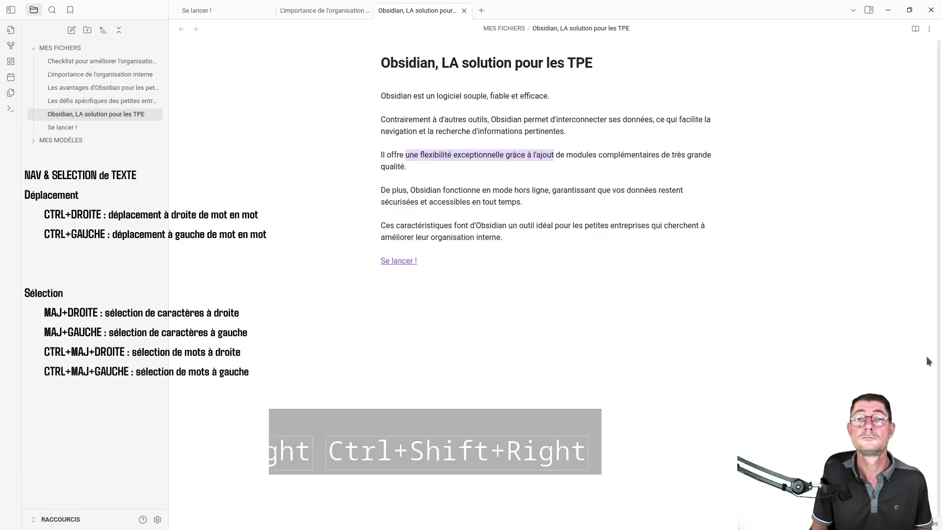
Shrink the selection to "une flexibilité exceptionnelle", copy it and paste a duplicate right after the original phrase.
key(ctrl+shift+Left)
key(ctrl+shift+Left)
key(ctrl+shift+Left)
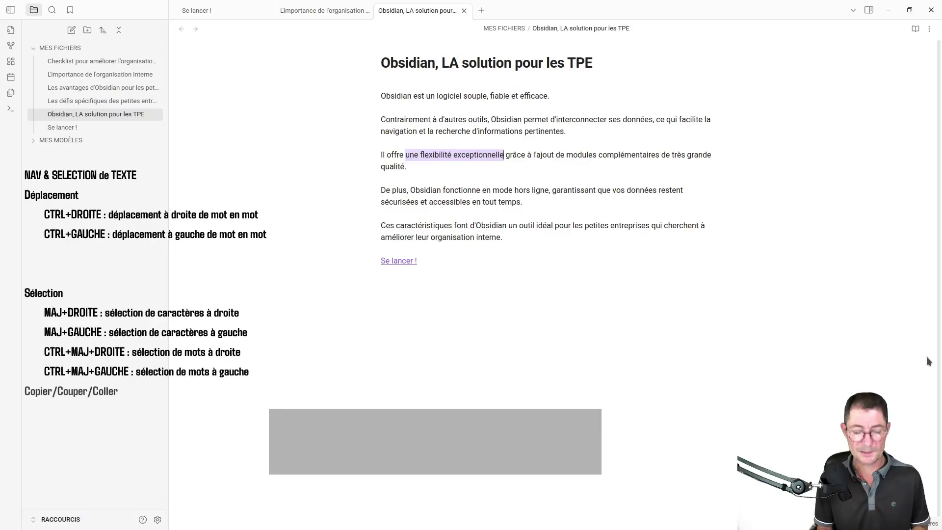
key(ctrl+c)
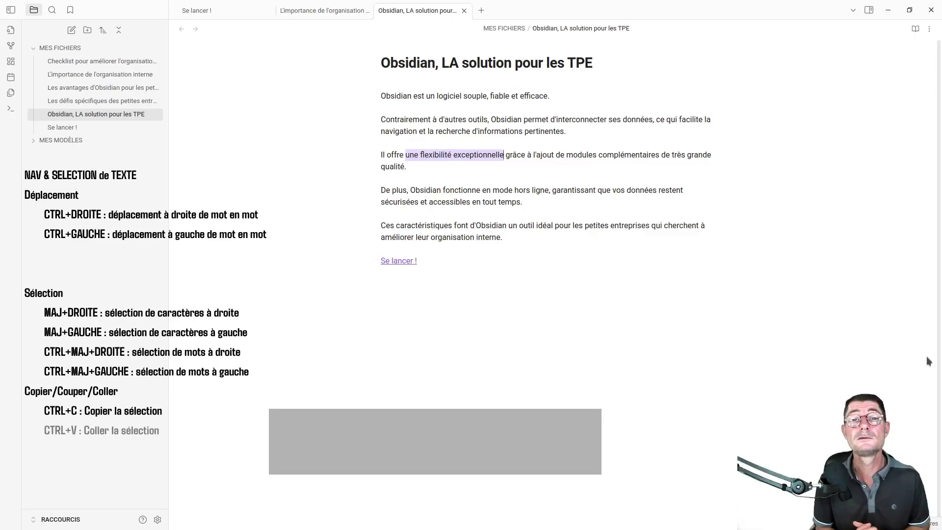
key(ctrl+v)
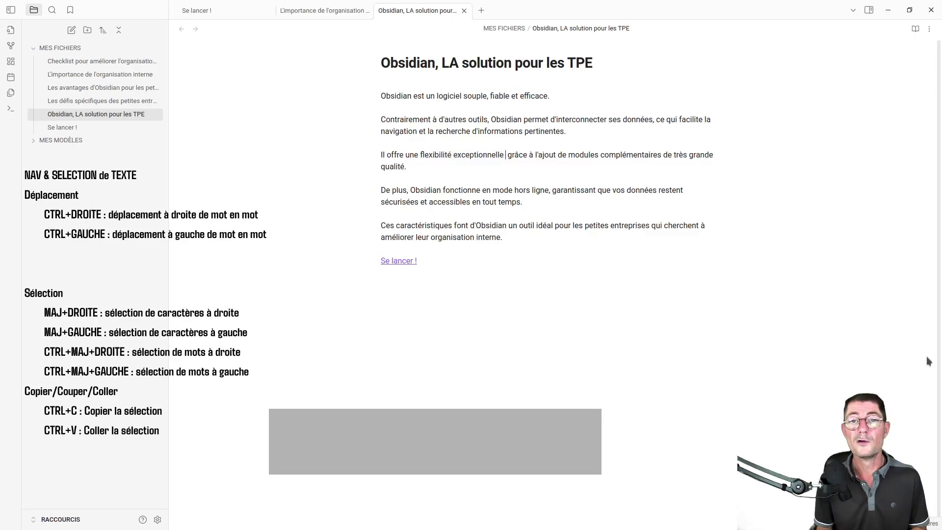
key(ctrl+v)
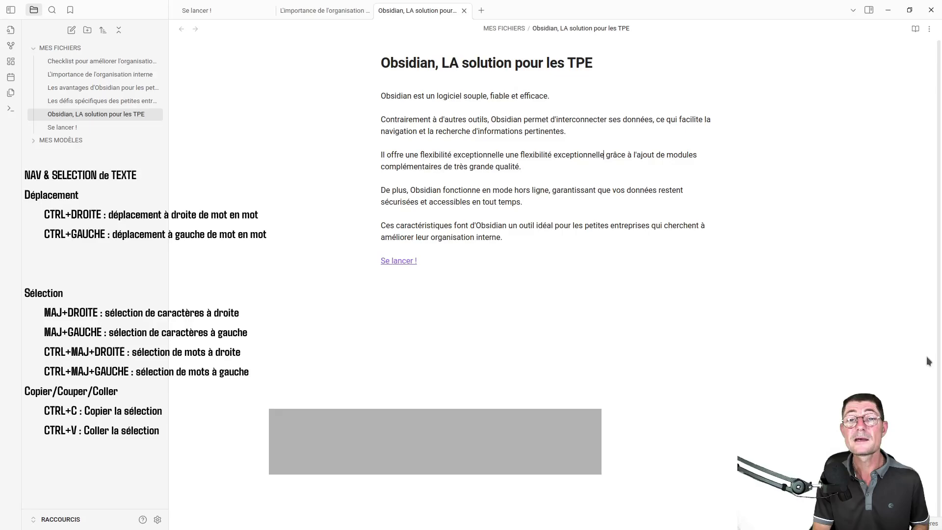
Undo the duplicate paste and the extra space after "exceptionnelle".
key(ctrl+z)
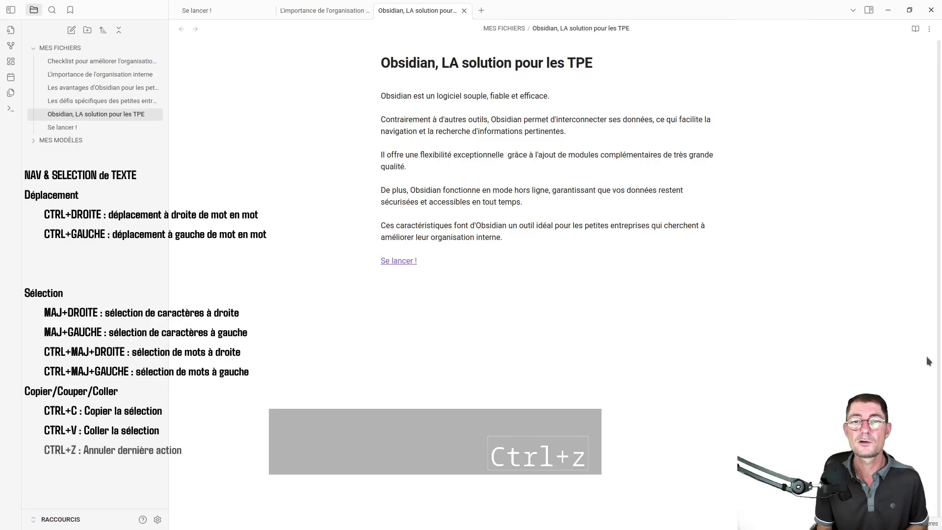
key(ctrl+z)
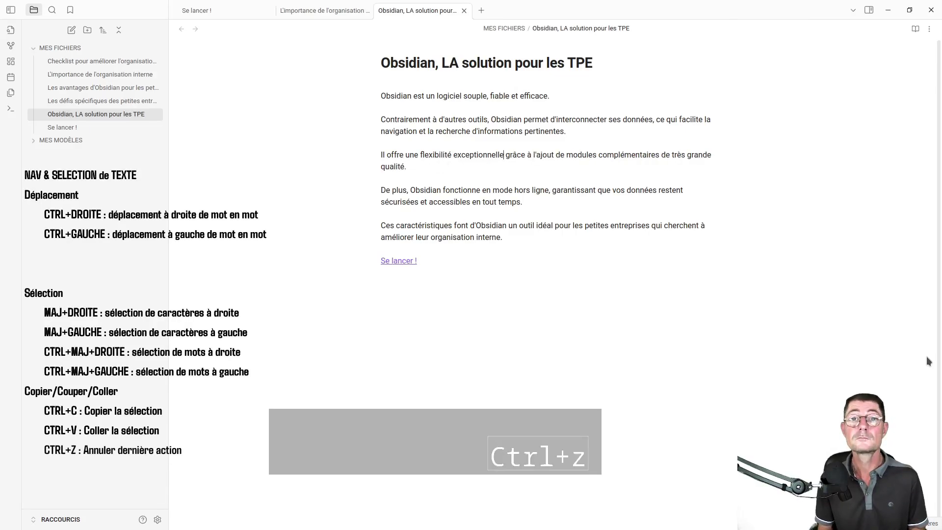
click(928, 362)
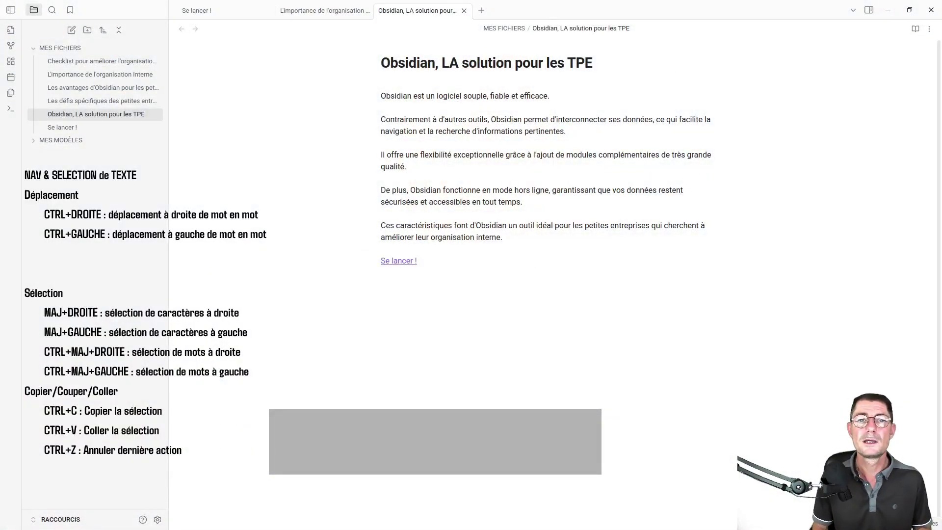
Move the third paragraph up above the one starting "Contrairement à d'autres outils", then return it to its place.
key(ctrl+shift+Up)
key(ctrl+shift+Up)
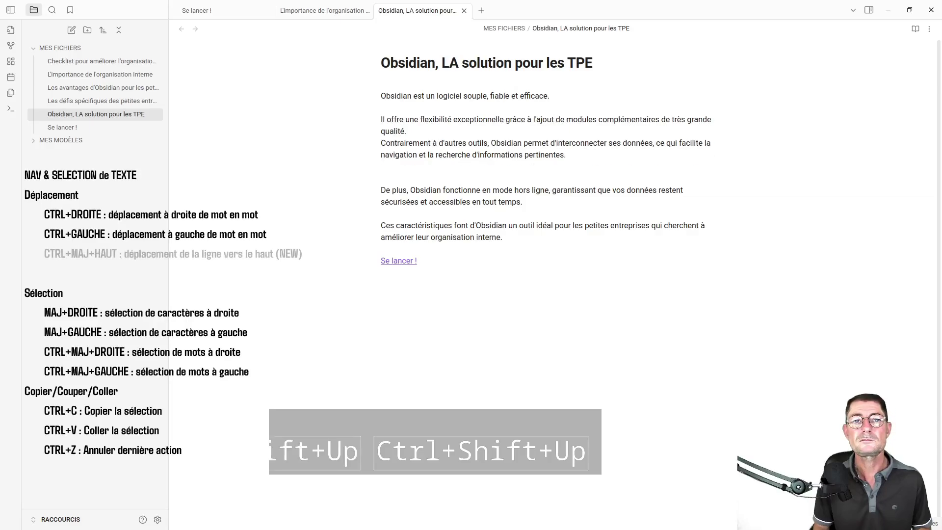
key(ctrl+shift+Up)
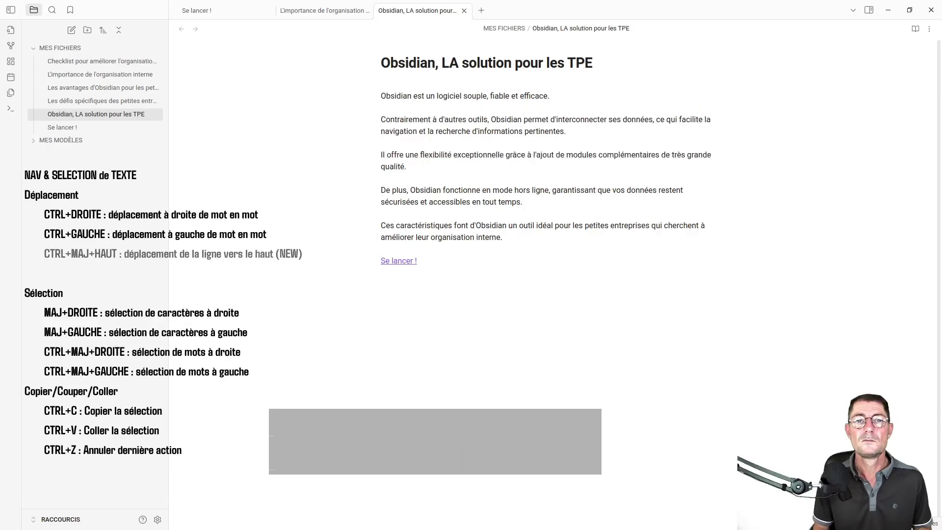
Move the third paragraph down below the one starting "De plus", then back up to its original position.
key(ctrl+shift+Down)
key(ctrl+shift+Down)
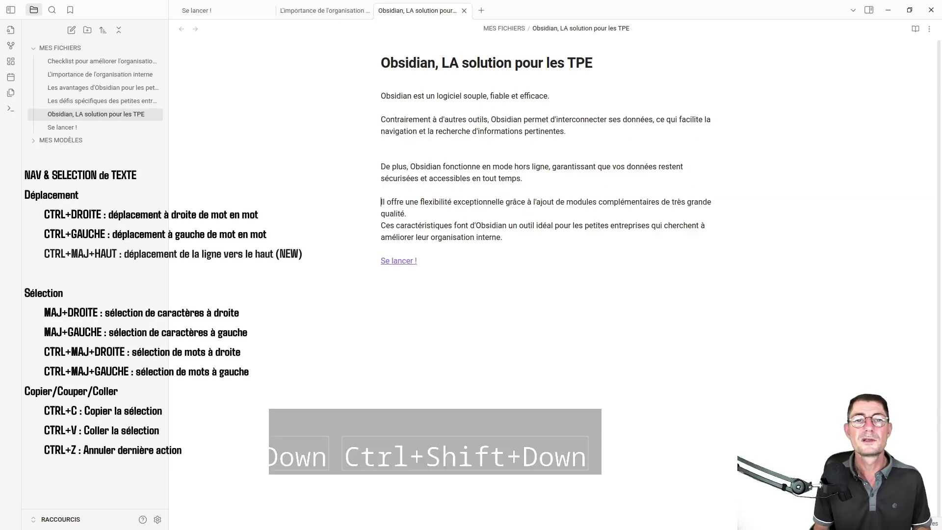
key(ctrl+shift+Down)
key(ctrl+shift+Up)
key(ctrl+shift+Up)
key(ctrl+shift+Up)
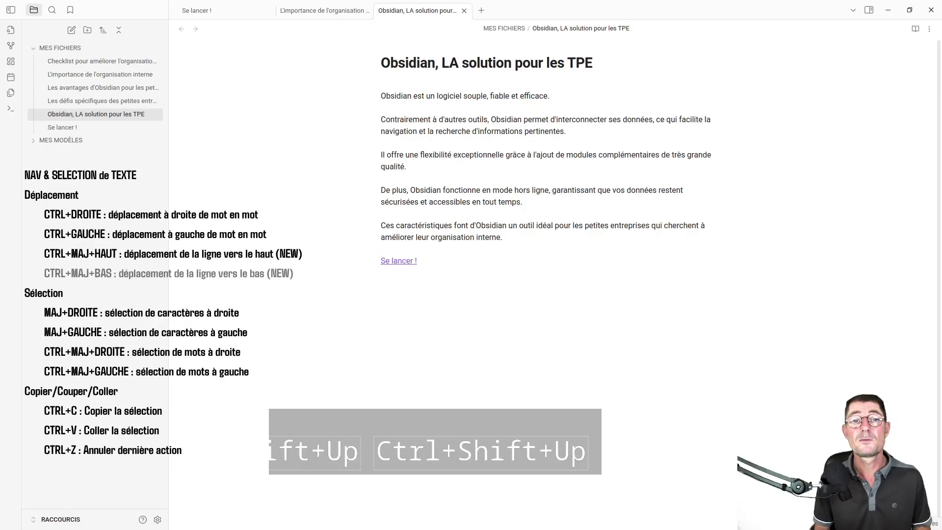
Find and open the note "Checklist pour améliorer l'organisation interne avec Obsidian" by searching for "chec".
text(chex)
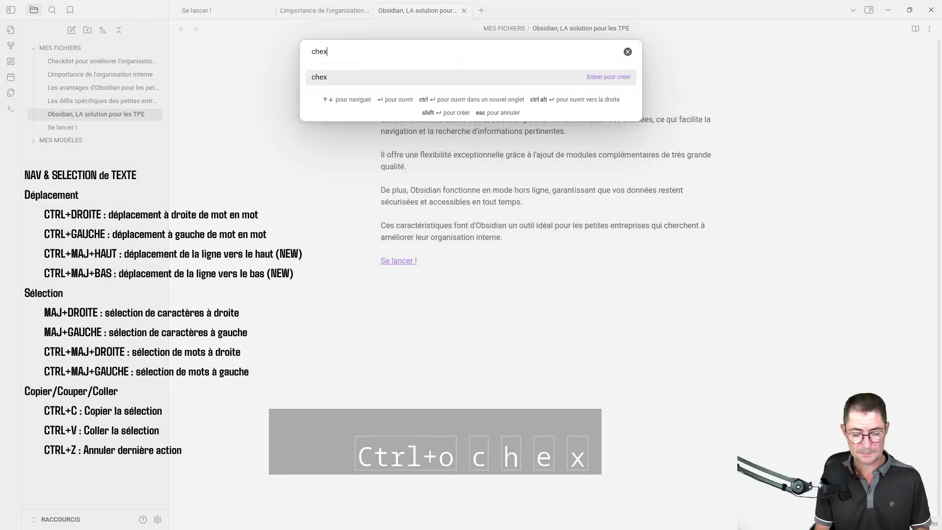
key(BackSpace)
text(c)
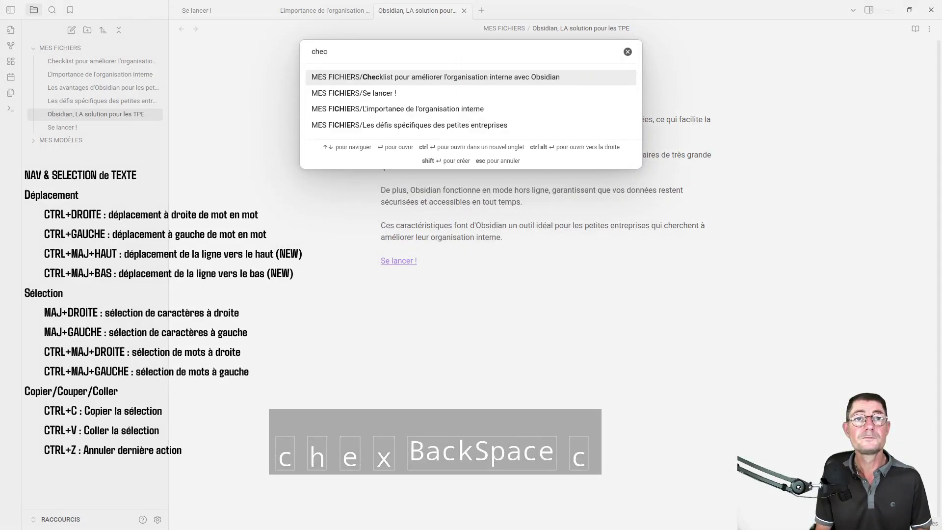
key(Return)
Move the task "Créer un système pertinent pour son entreprise" up to become the first item under "Structuration des informations".
key(Down)
key(Down)
key(Down)
key(Down)
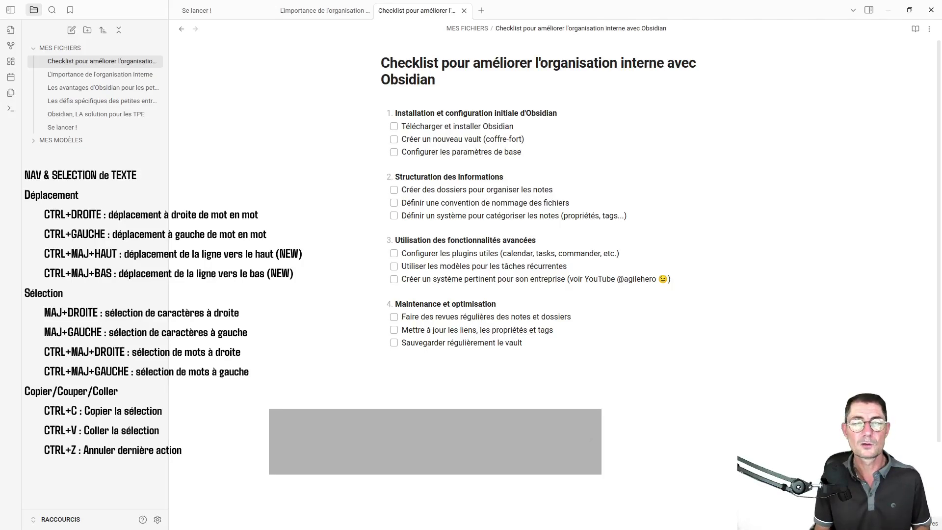
key(ctrl+shift+Up)
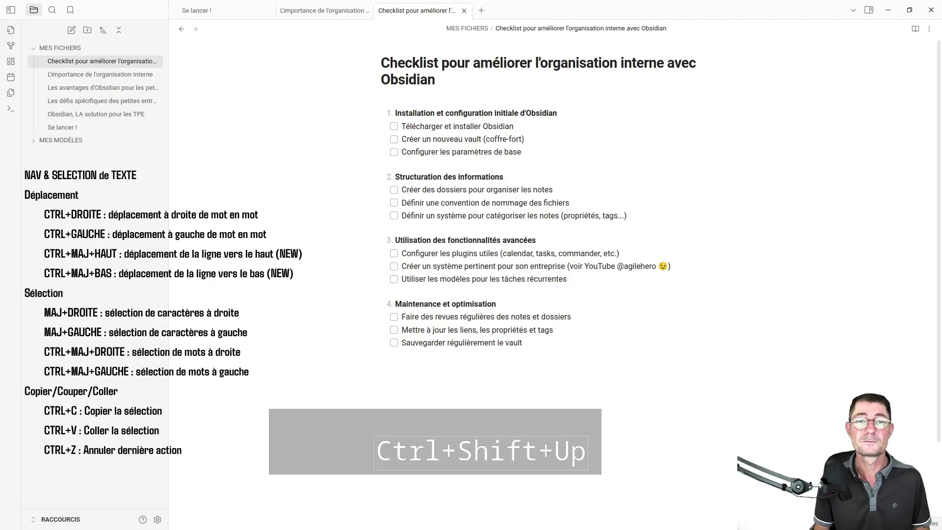
key(ctrl+shift+Up)
key(ctrl+shift+Up)
key(ctrl+shift+Up)
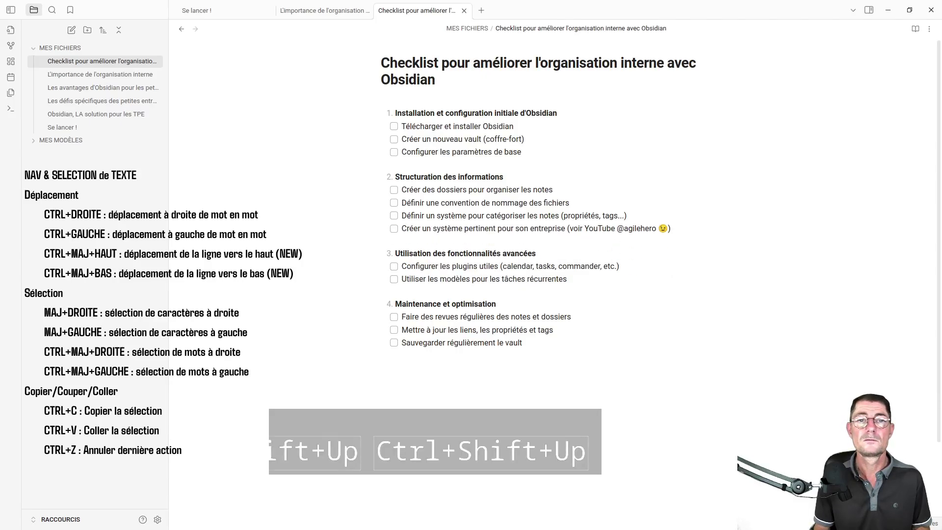
key(ctrl+shift+Up)
key(ctrl+shift+Up)
key(ctrl+shift+Up)
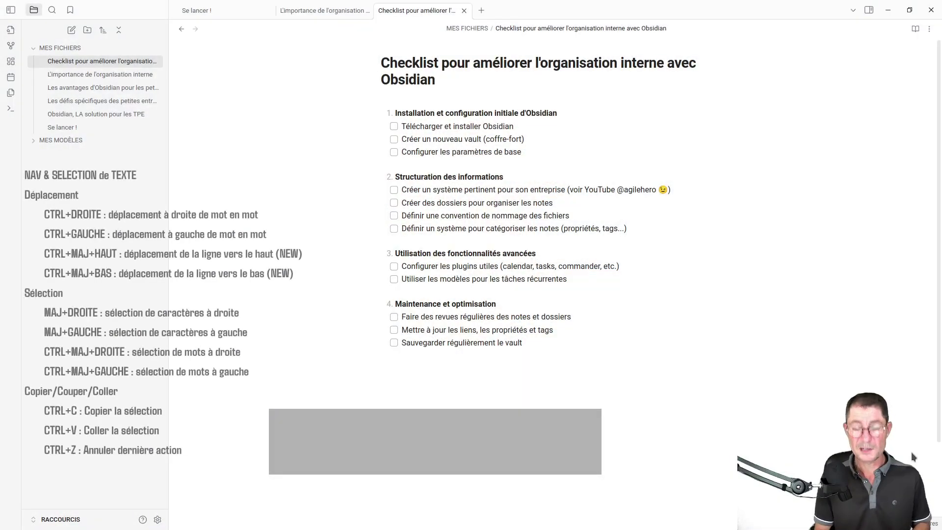
Find and reopen the note "Obsidian, LA solution pour les TPE" by searching for "tpe".
key(ctrl+o)
text(tpe)
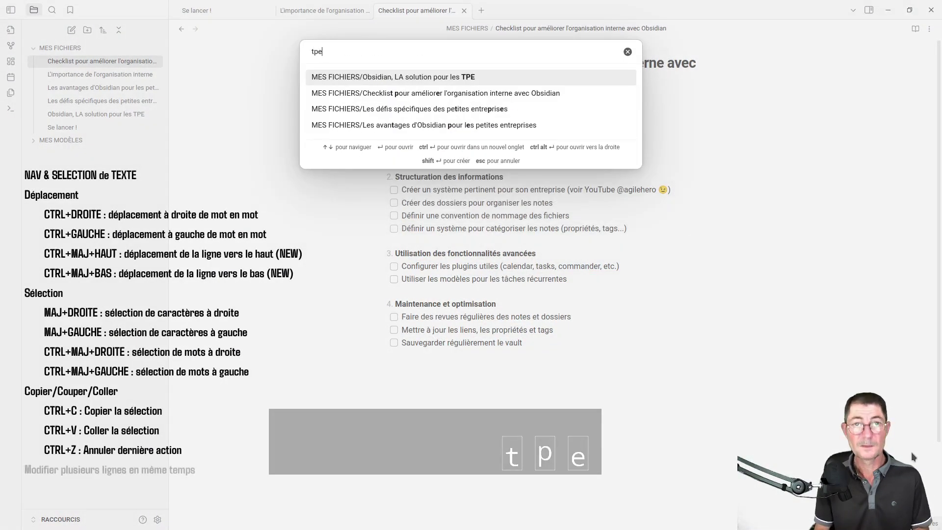
key(Return)
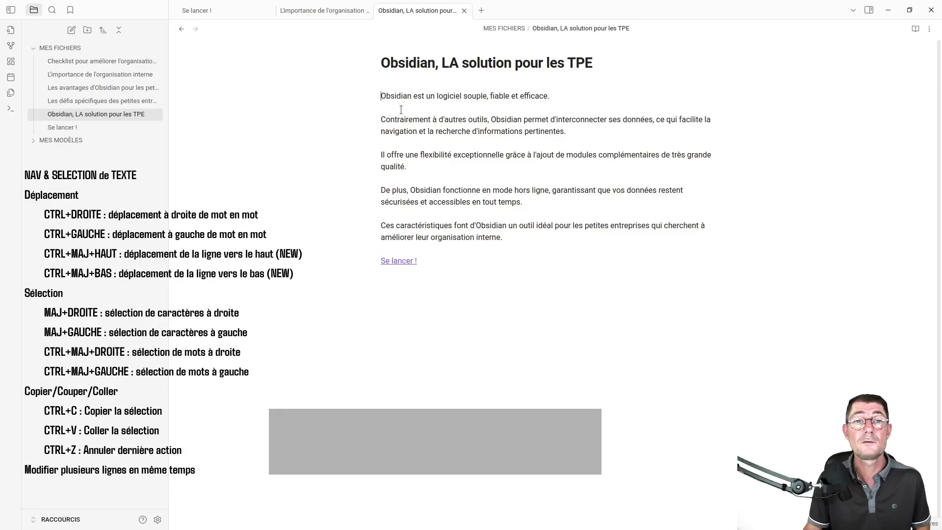
Turn all five paragraphs into unchecked "- [ ]" tasks at once, using multiple cursors at the paragraph starts.
alt+shift+click(380, 134)
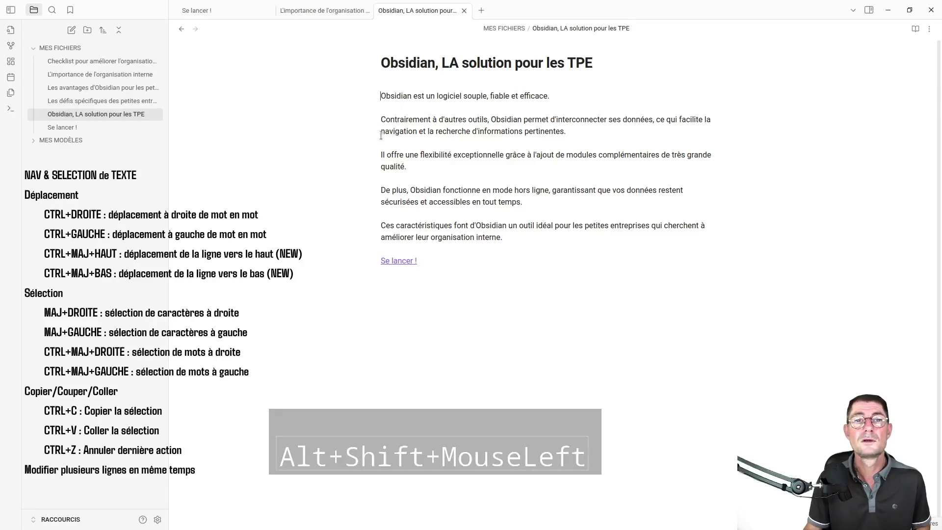
alt+shift+click(385, 166)
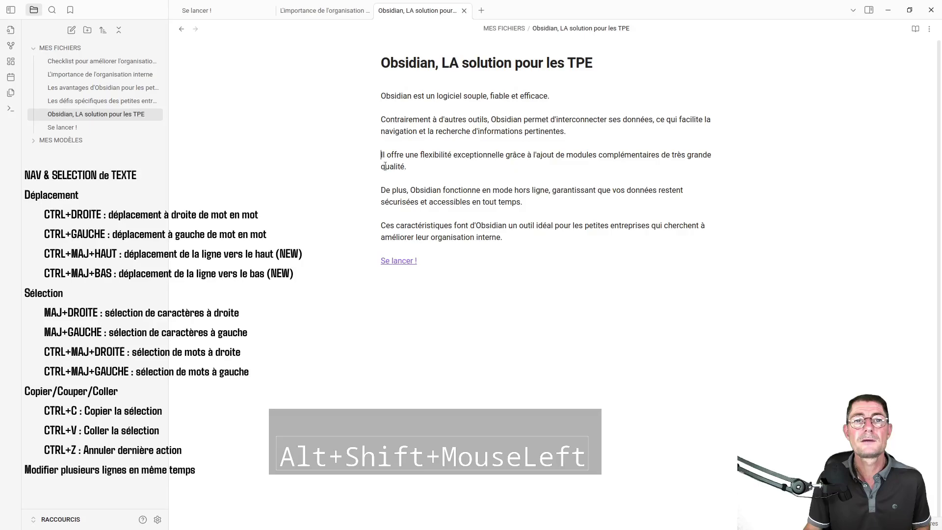
alt+shift+click(382, 192)
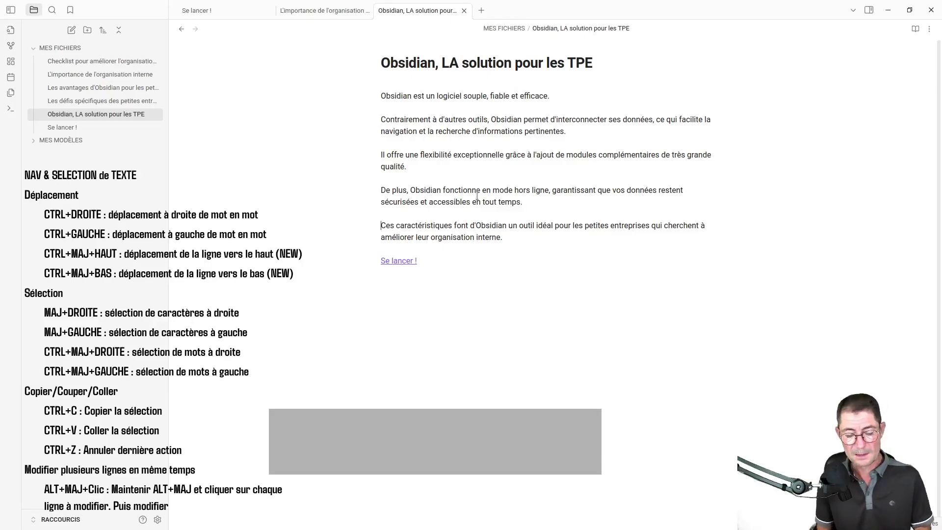
text(-)
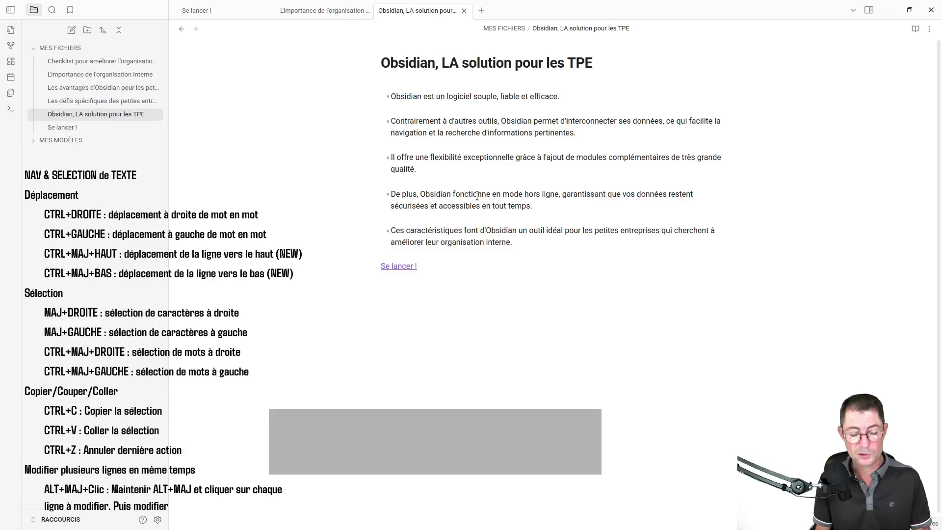
text([)
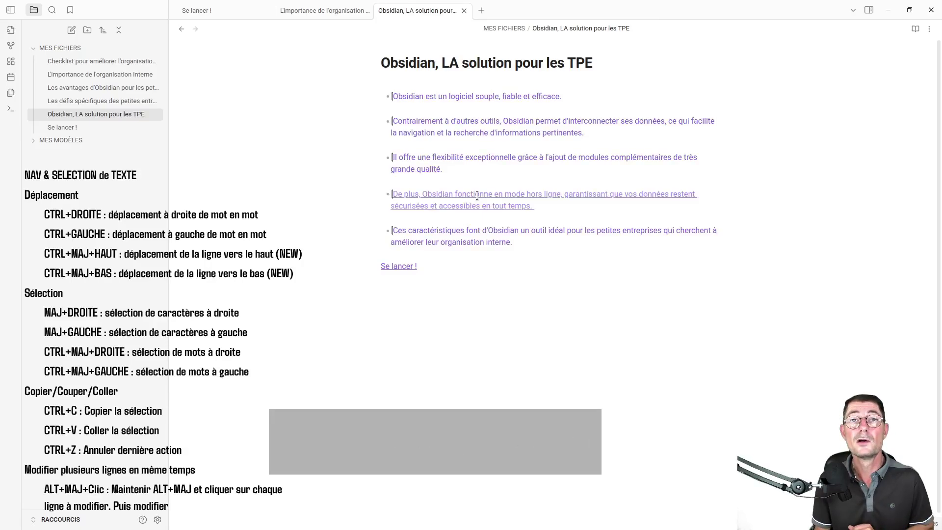
text( ])
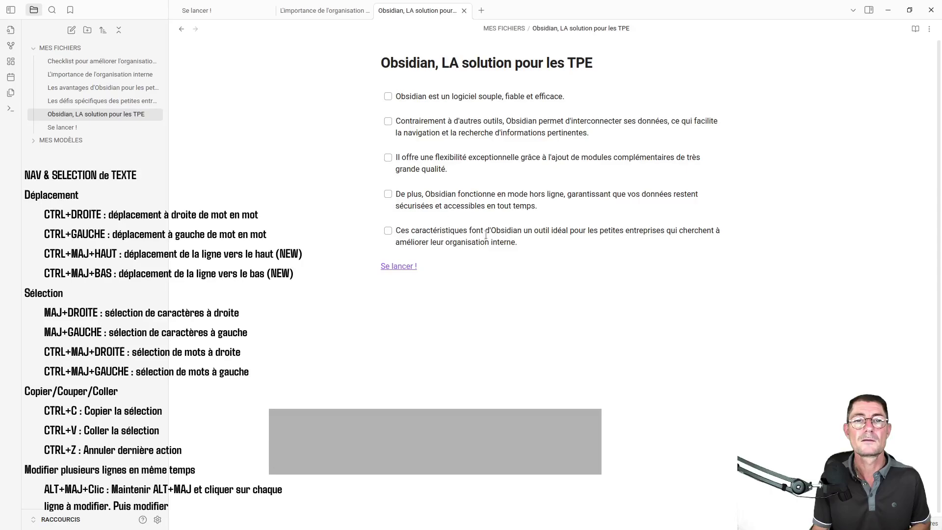
click(437, 290)
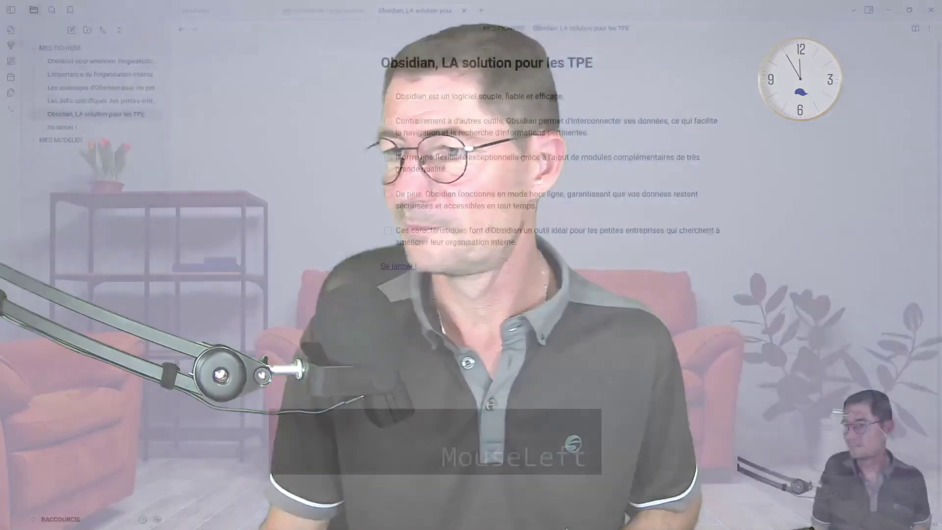
Open the linked note "Se lancer !" in a new tab and make its opening words "Améliorer l'organisation interne" bold.
click(397, 265)
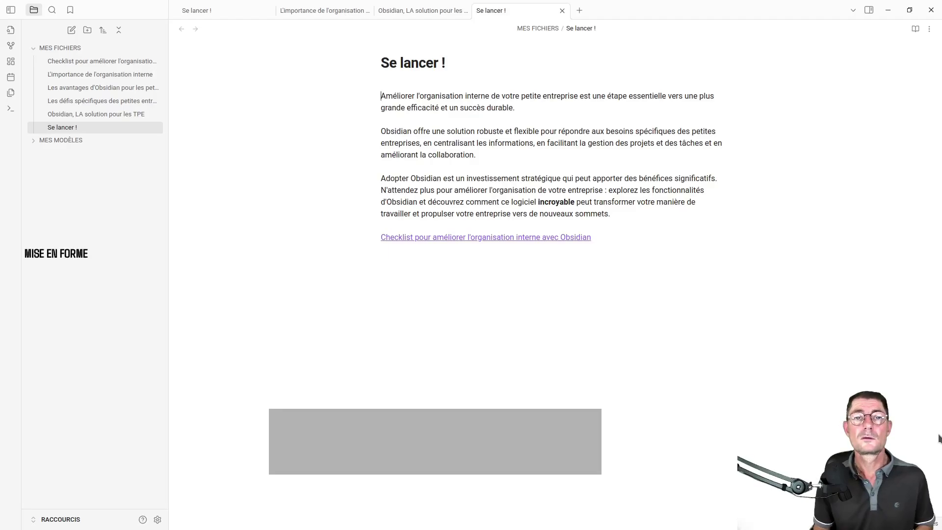
key(ctrl+shift+Right)
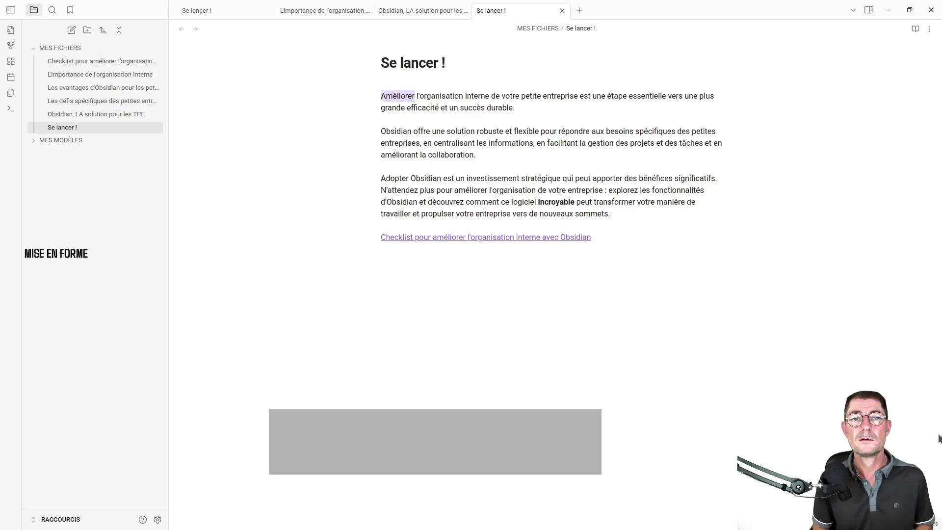
key(ctrl+shift+Right)
key(ctrl+shift+Right)
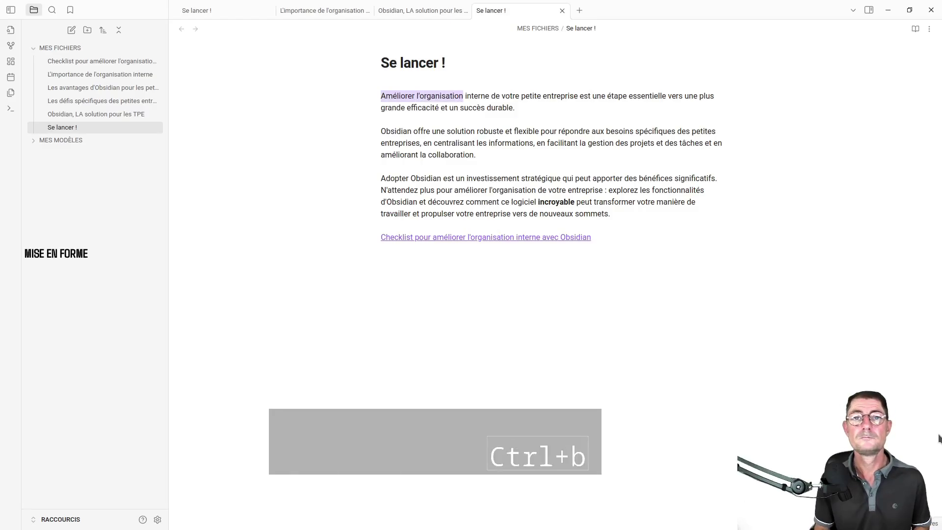
key(ctrl+shift+Right)
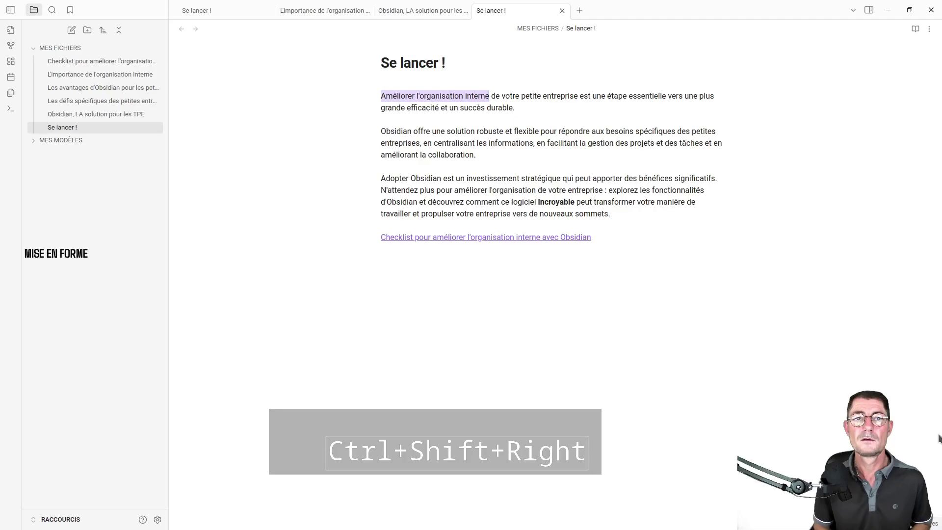
key(ctrl+b)
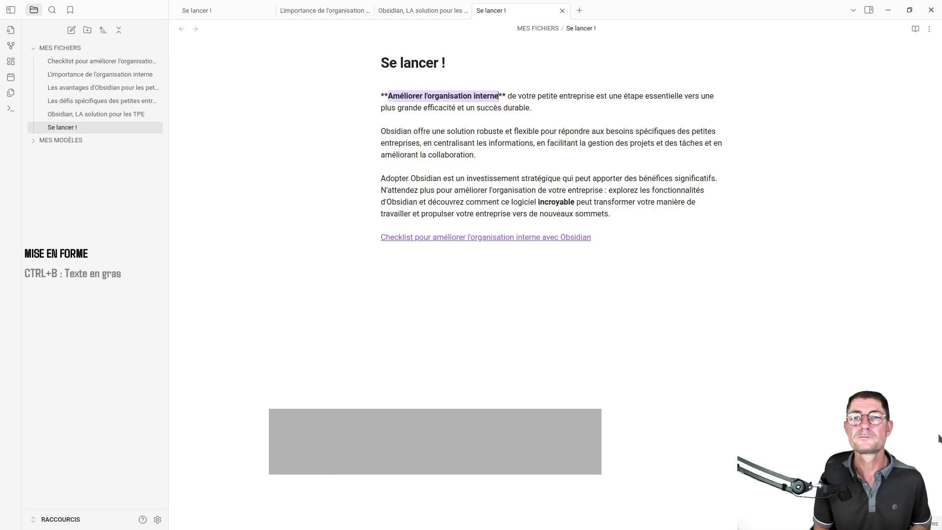
Italicize the words "une étape essentielle" in the first paragraph of the note "Se lancer !".
key(ctrl+Right)
key(ctrl+Right)
key(ctrl+Right)
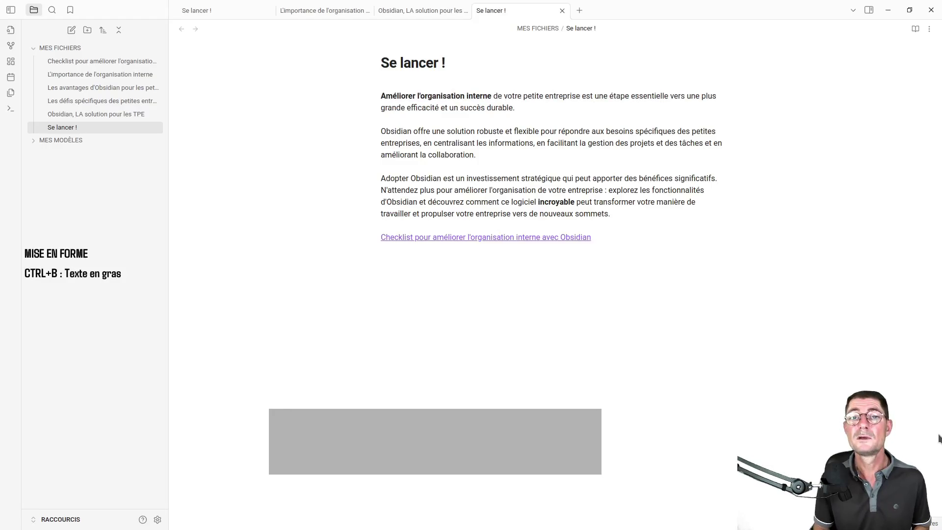
key(ctrl+shift+Right)
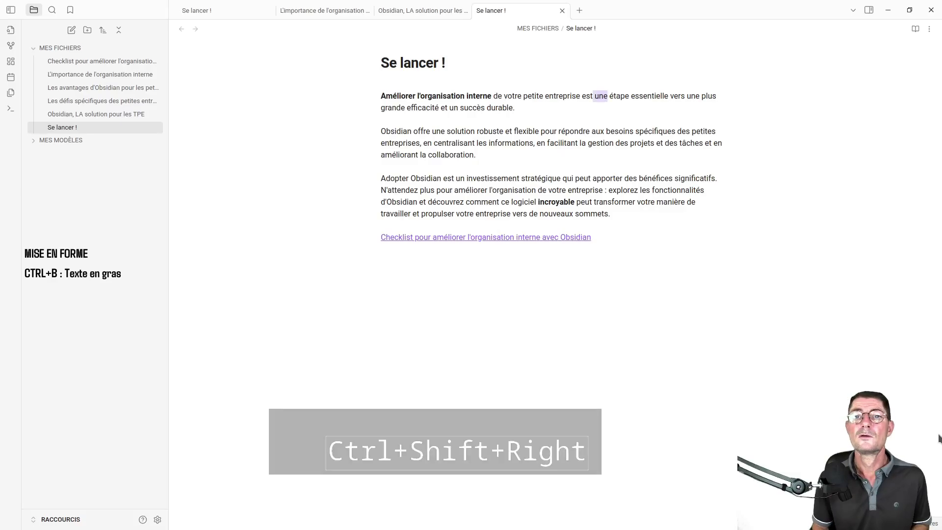
key(ctrl+shift+Right)
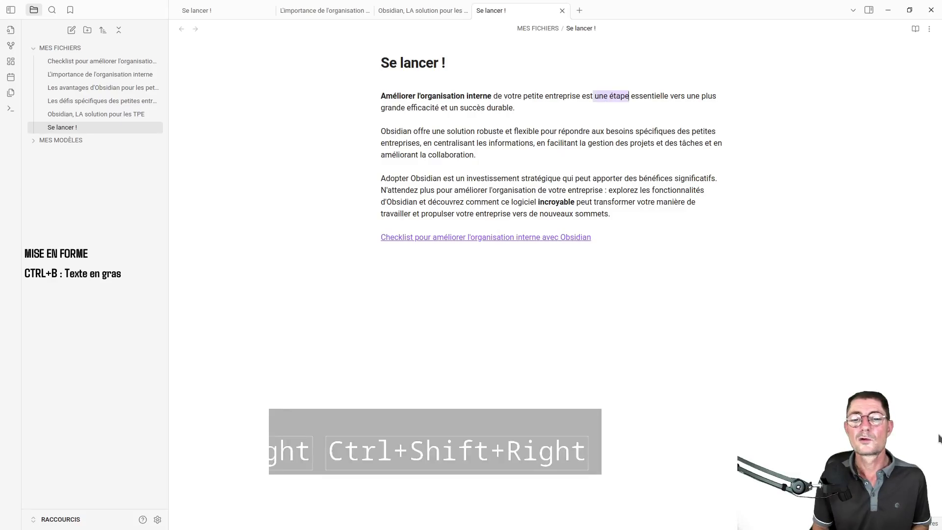
key(ctrl+shift+Right)
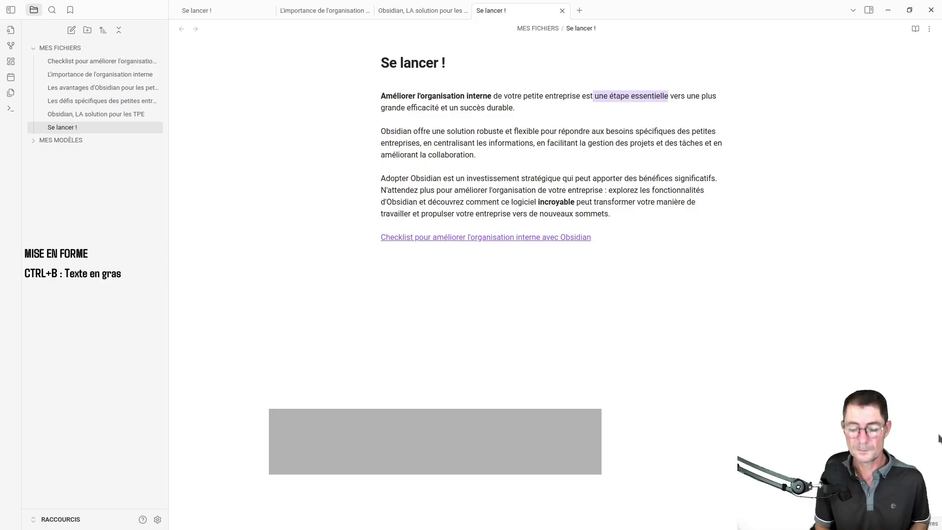
key(ctrl+i)
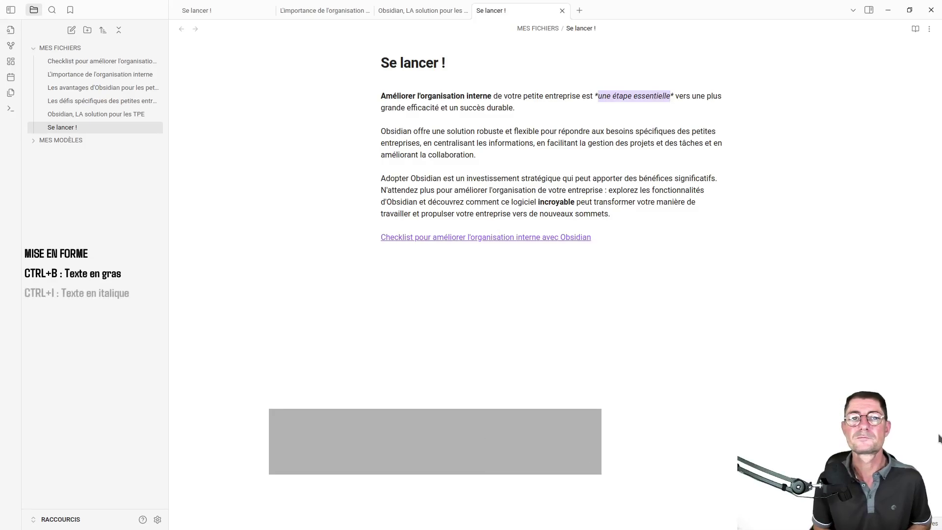
Make the words "succès durable" at the end of the first paragraph bold and italic.
key(Down)
key(Left)
key(ctrl+shift+Left)
key(ctrl+shift+Left)
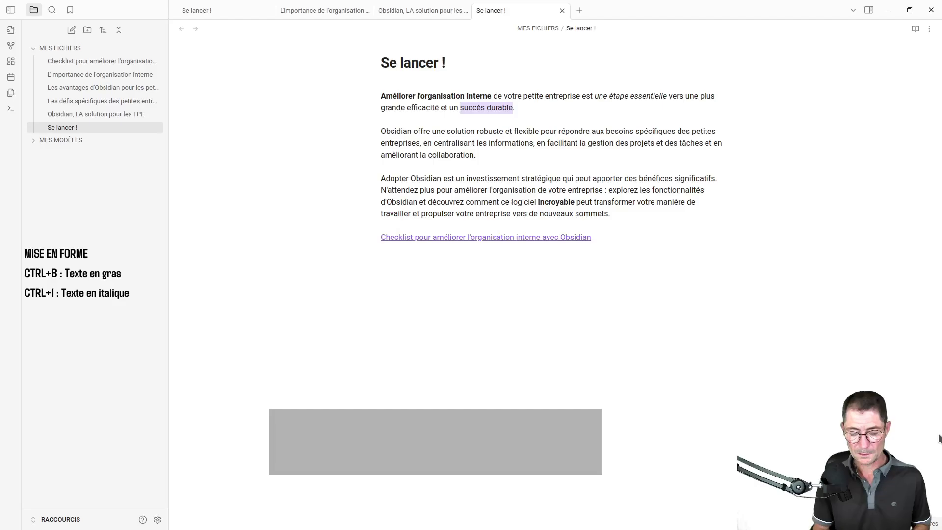
key(ctrl+b)
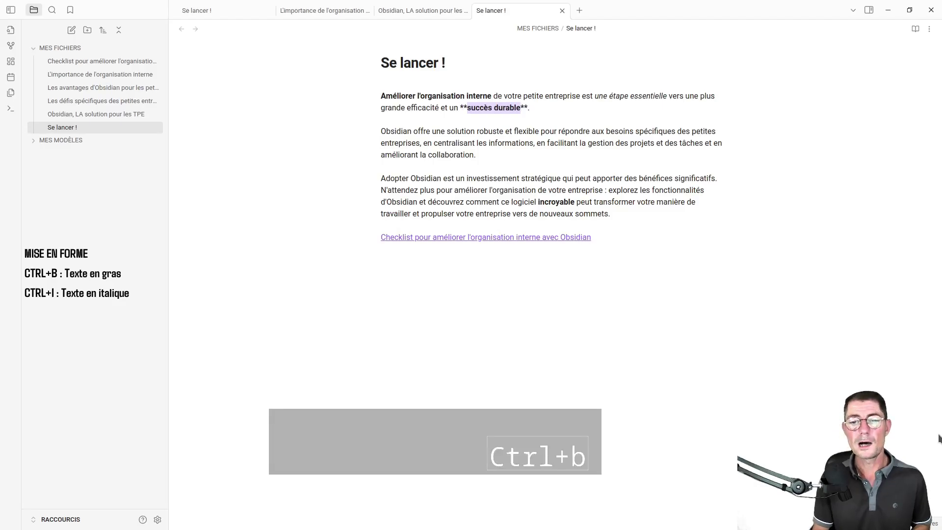
key(ctrl+i)
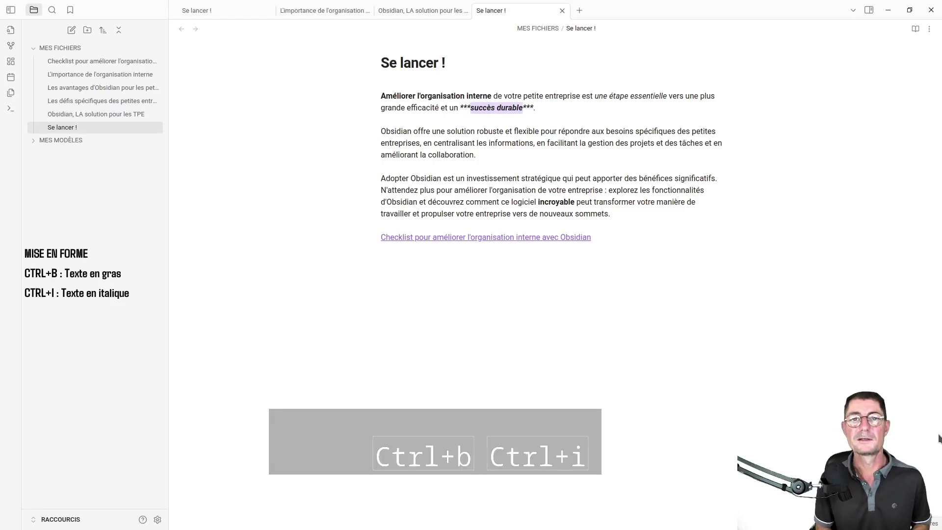
Turn the second paragraph into a checkbox task, toggle it checked and unchecked, and undo these changes.
key(Down)
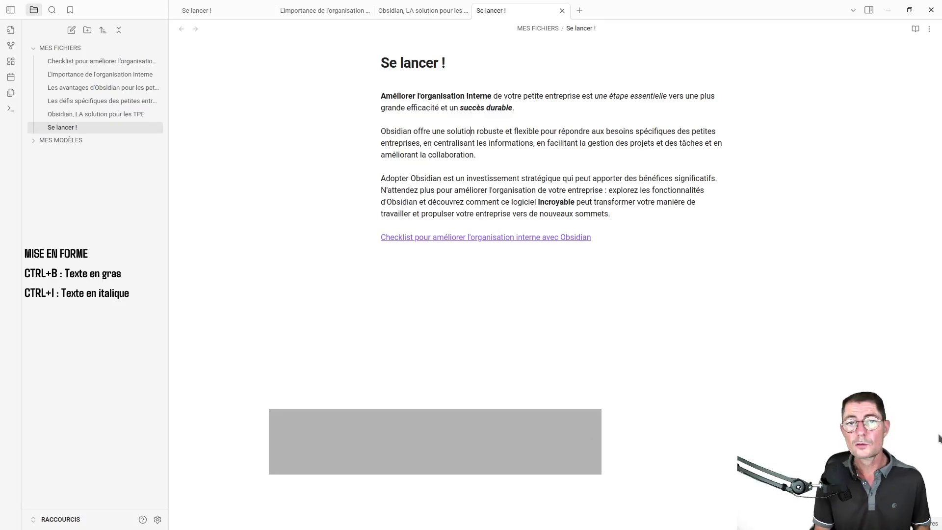
key(ctrl+l)
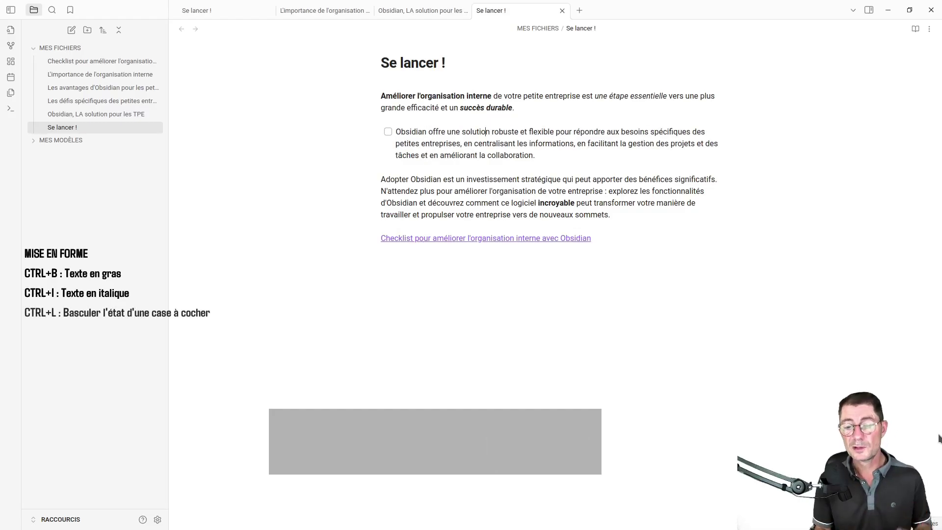
key(ctrl+l)
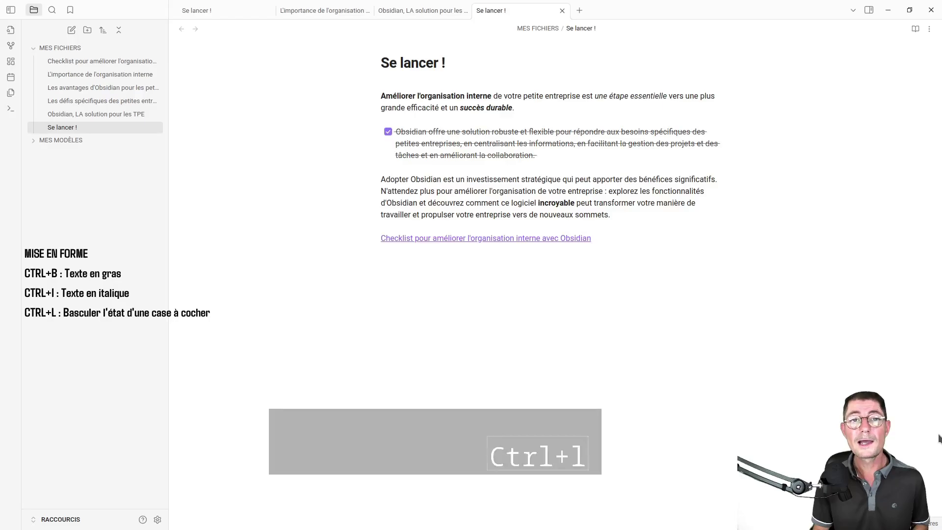
key(ctrl+l)
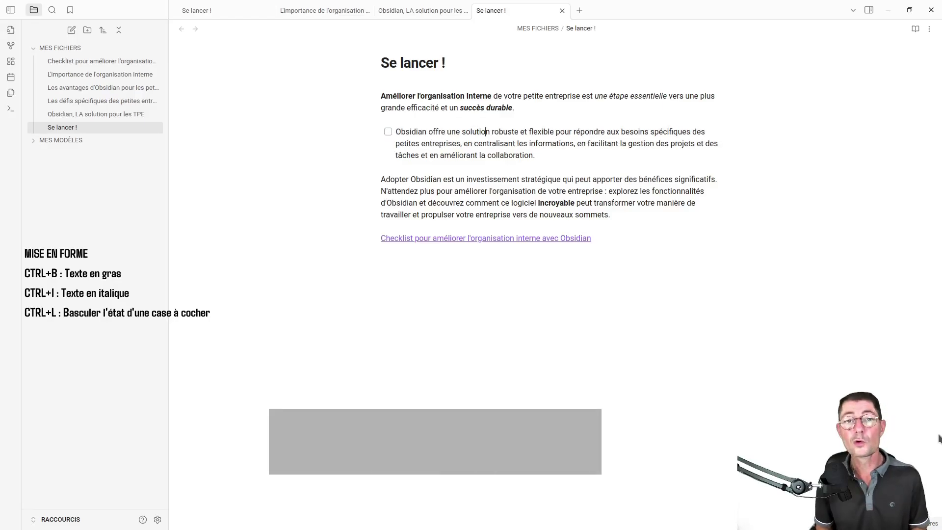
key(ctrl+z)
key(ctrl+z)
key(ctrl+z)
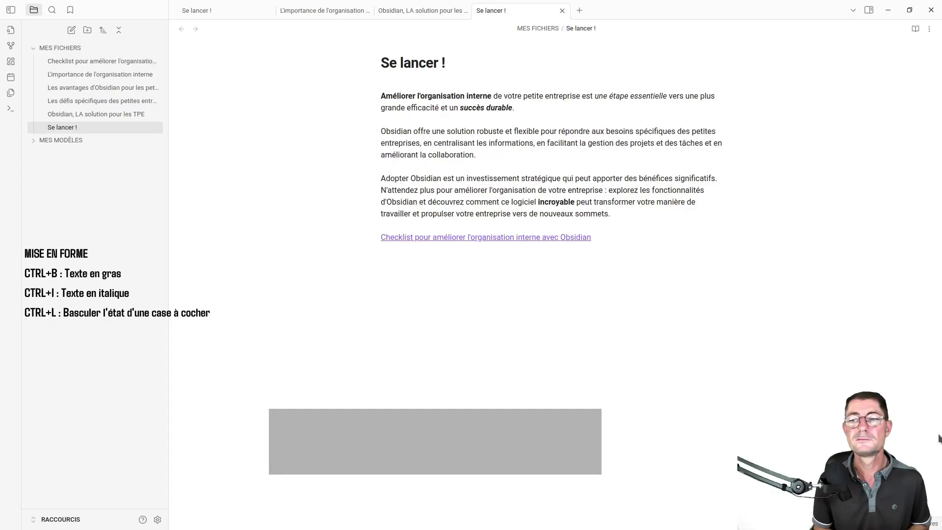
Add two empty lines between the second paragraph and the one starting "Adopter Obsidian", leaving the cursor on the middle empty line.
key(Down)
key(Down)
key(Down)
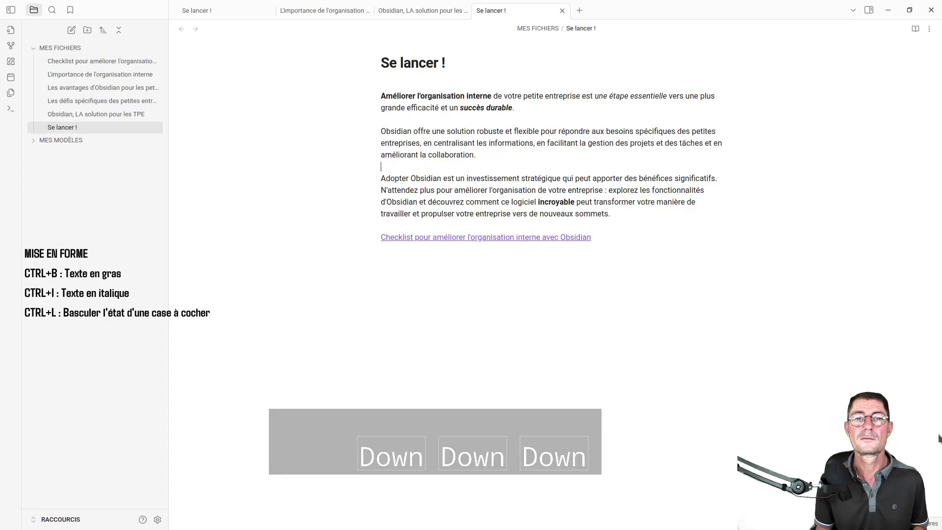
key(Return)
key(Up)
key(Return)
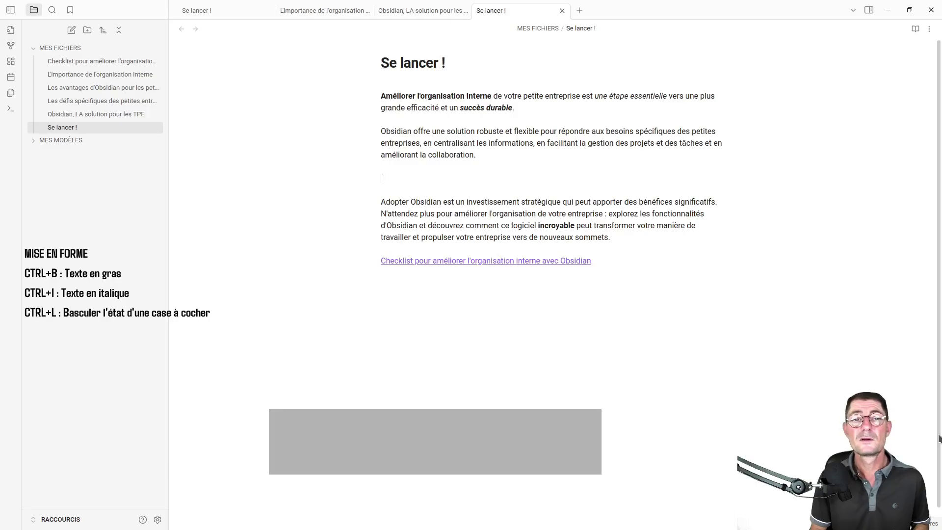
key(ctrl+k)
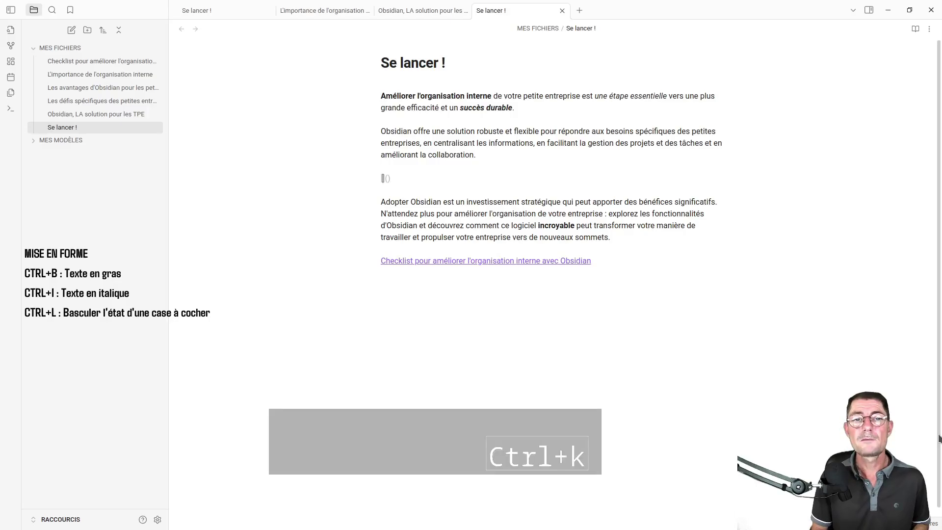
text(Agile)
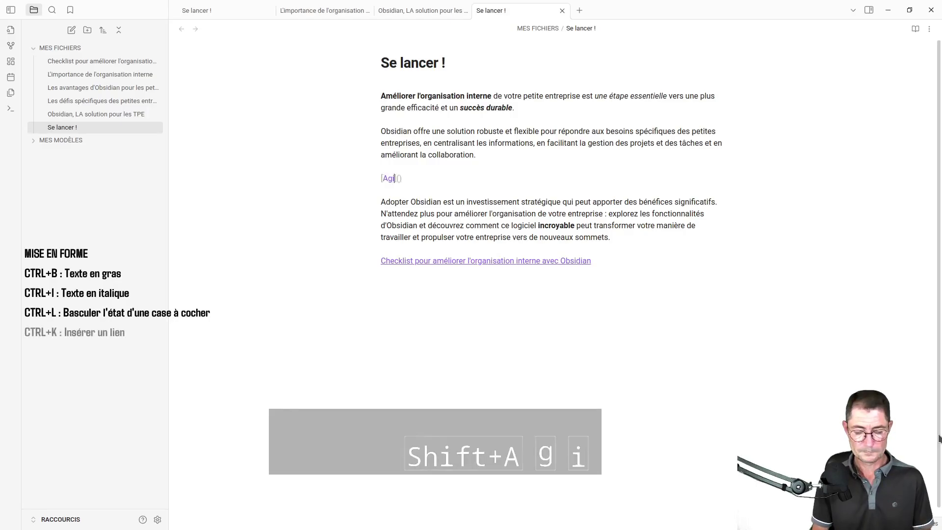
text( Hero)
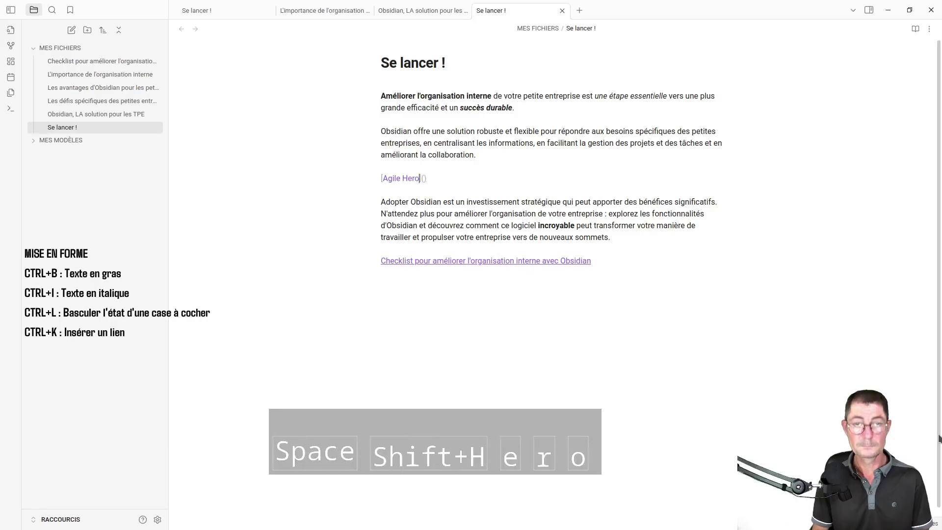
key(Right)
key(Right)
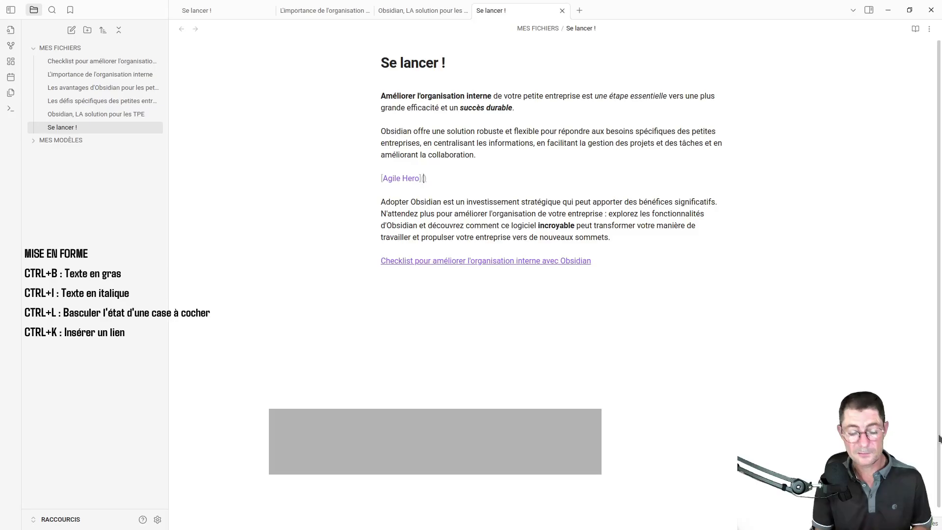
text(www)
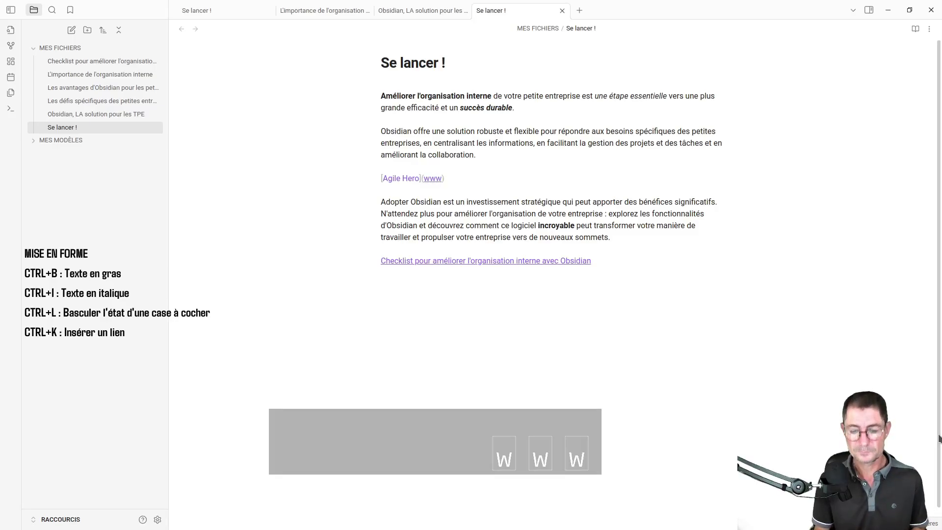
text(.agile)
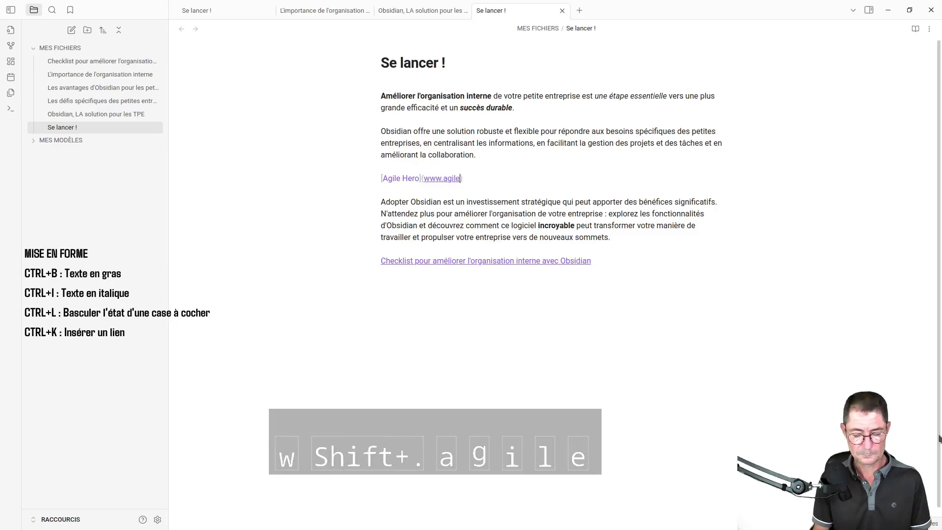
text(hero.fr)
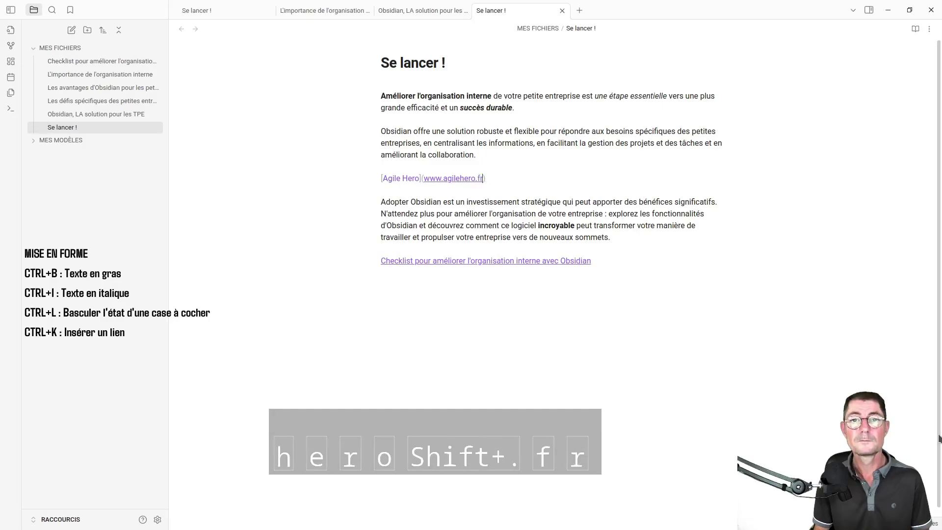
Delete the whole paragraph starting "Adopter Obsidian" in one go and undo the deletion.
key(Down)
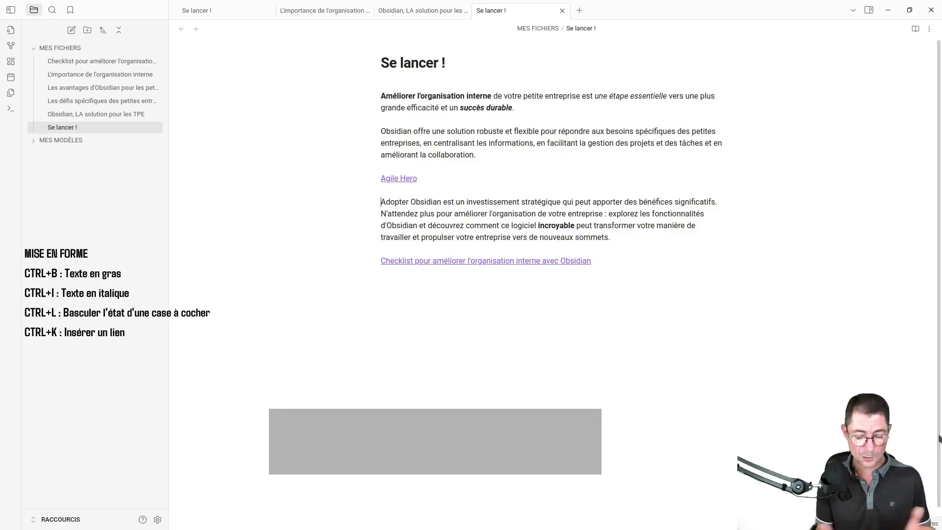
key(ctrl+d)
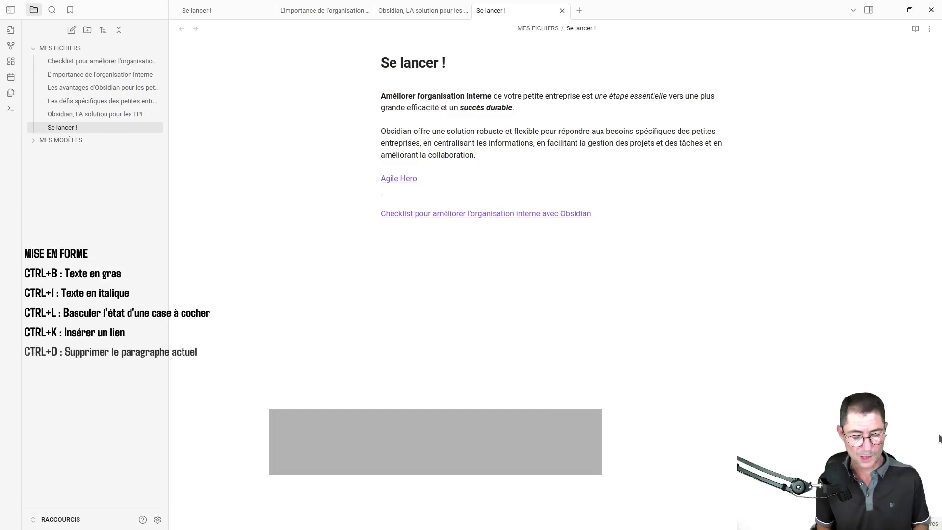
key(ctrl+z)
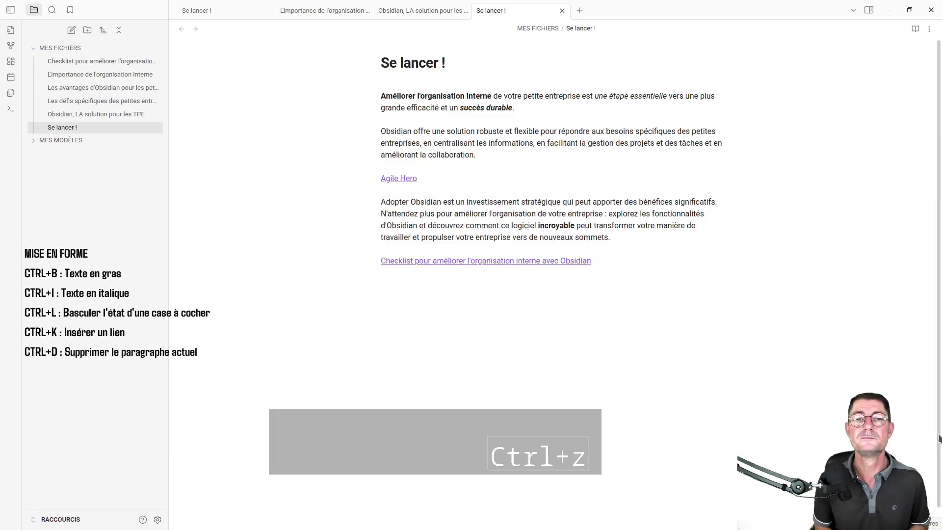
Open the note "Les défis spécifiques des petites entreprises" and search within it for "les".
click(459, 203)
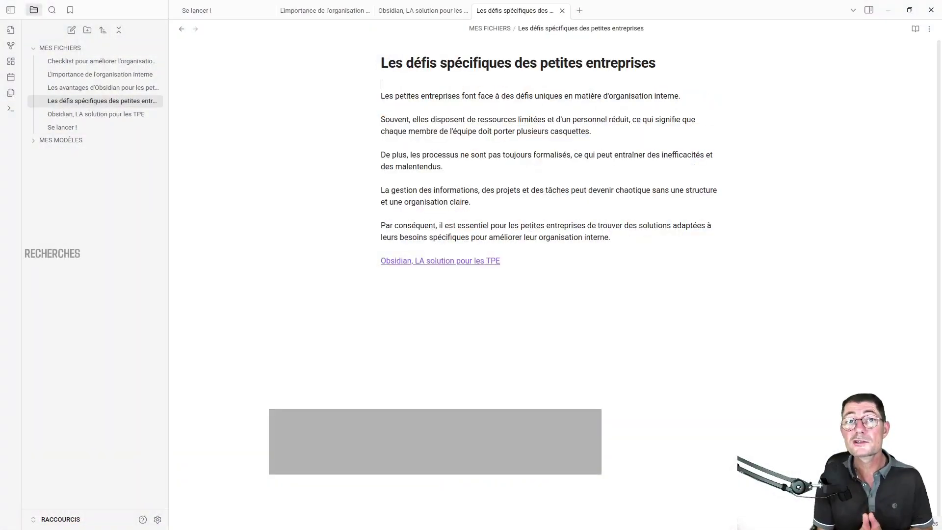
key(ctrl+f)
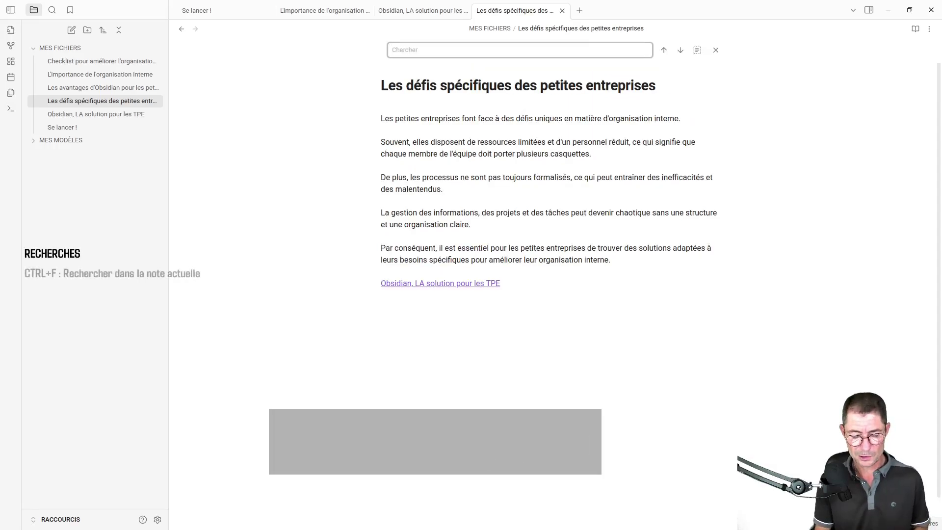
text(process)
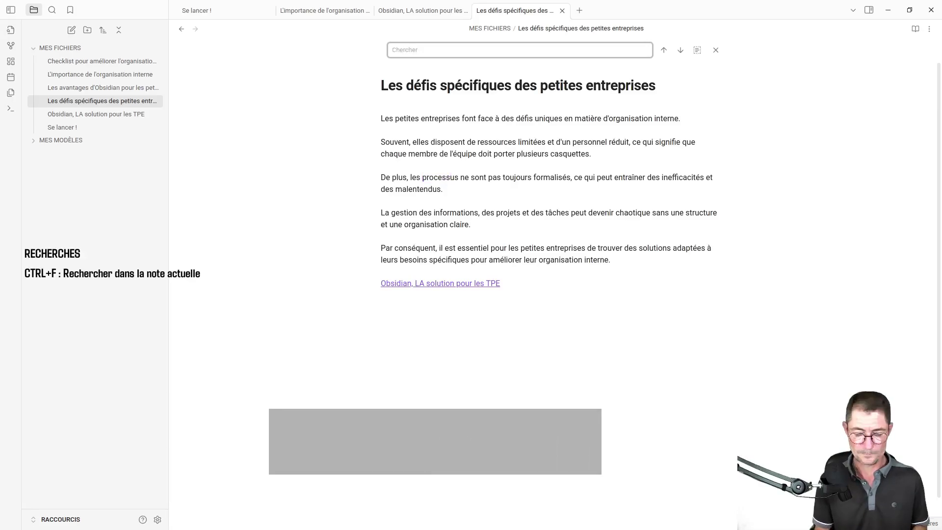
text(les)
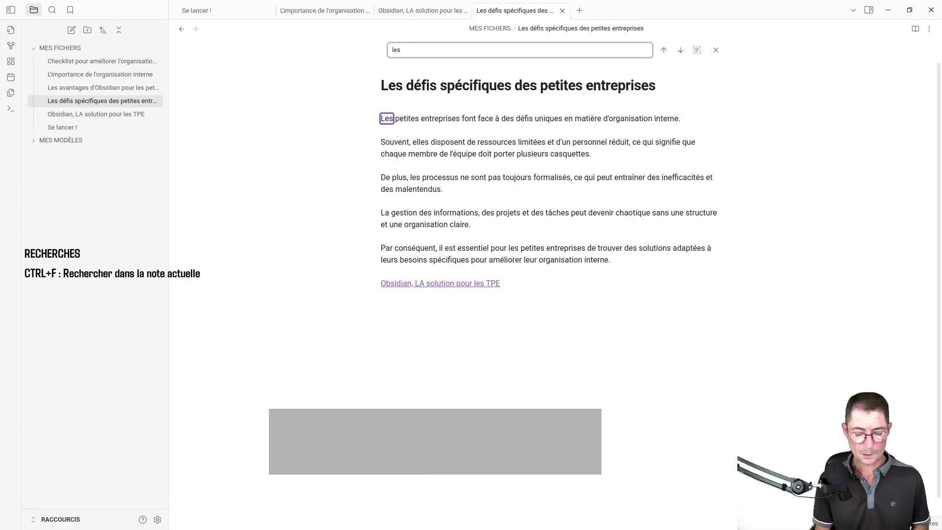
Step forward and back through the matches for "les", highlighting them all at once before closing the search.
key(ctrl+g)
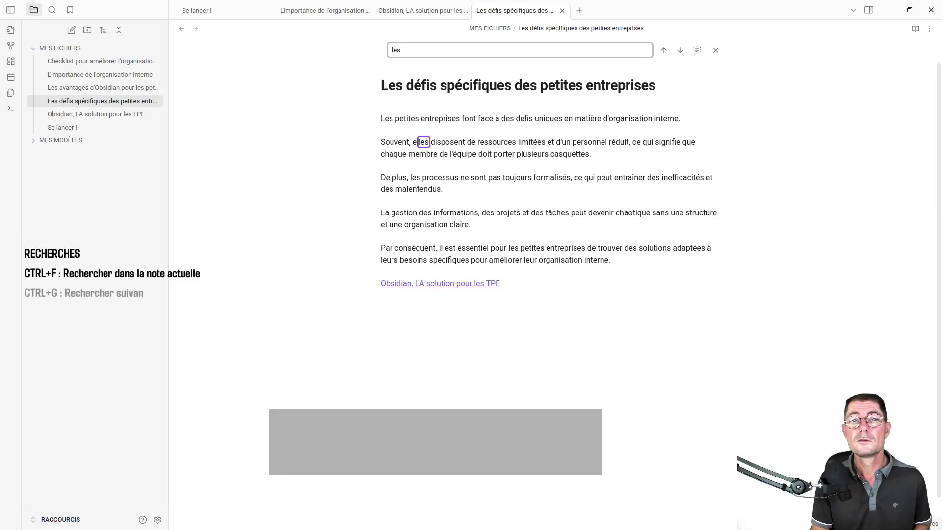
key(ctrl+g)
key(ctrl+g)
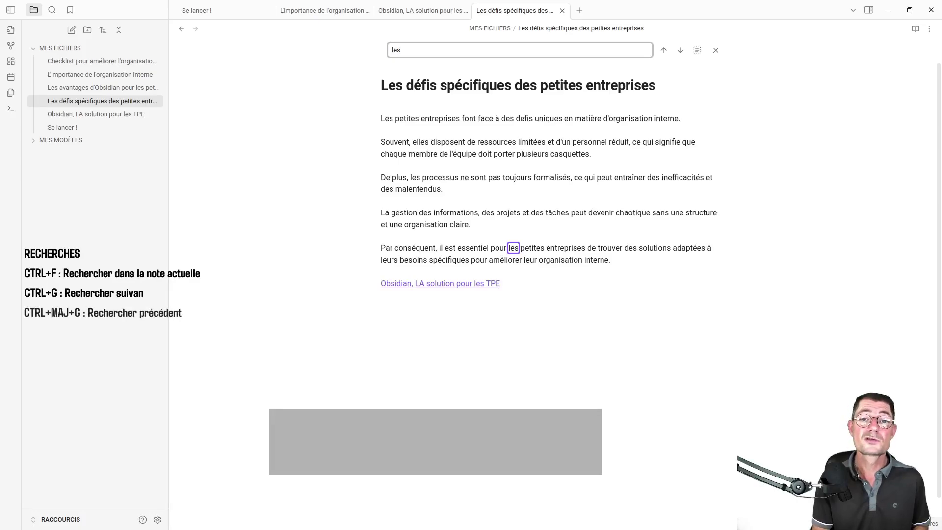
key(ctrl+shift+g)
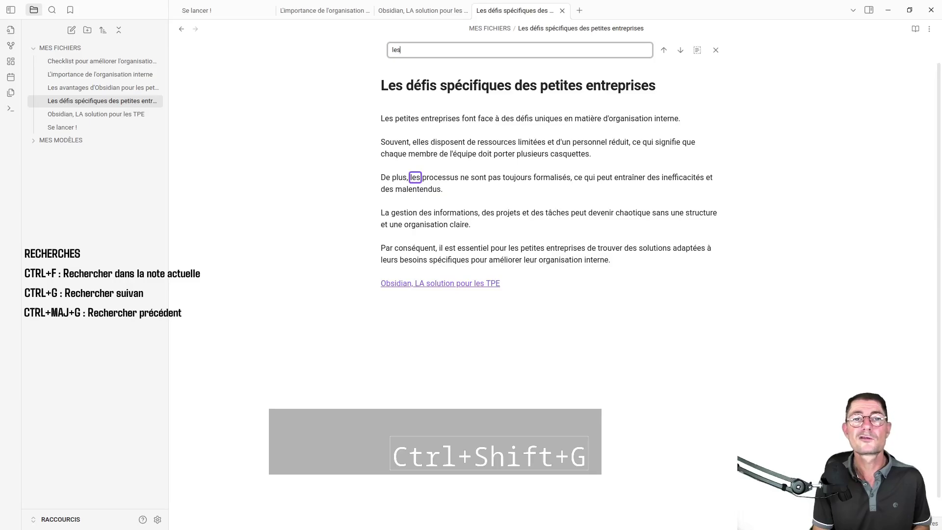
key(ctrl+shift+g)
key(ctrl+shift+g)
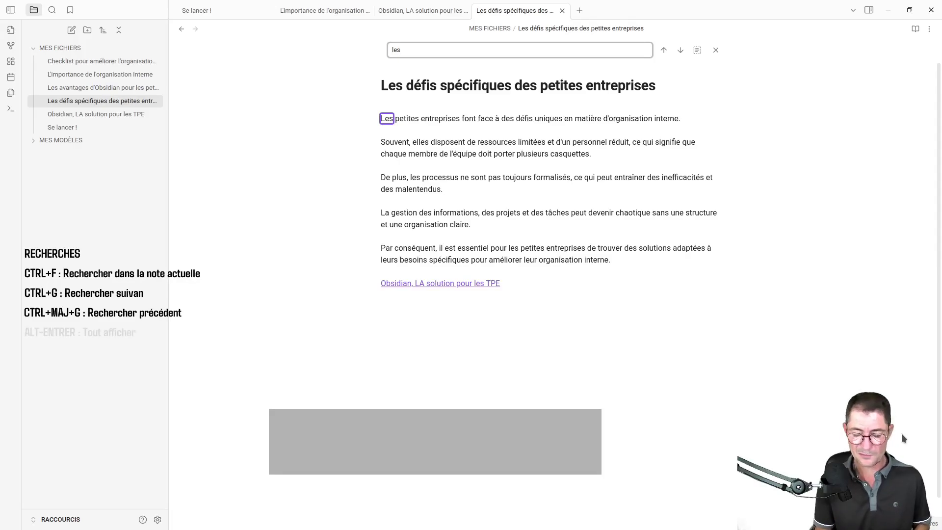
key(alt+Return)
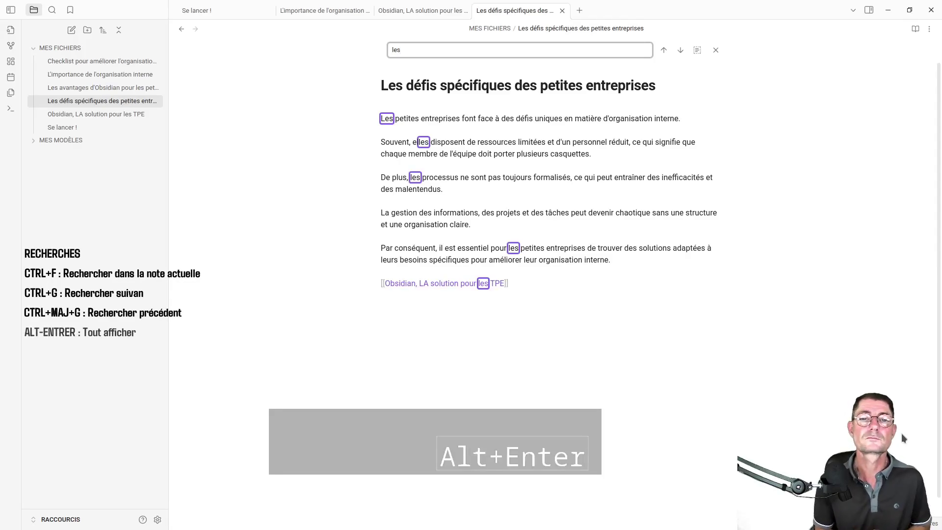
key(Escape)
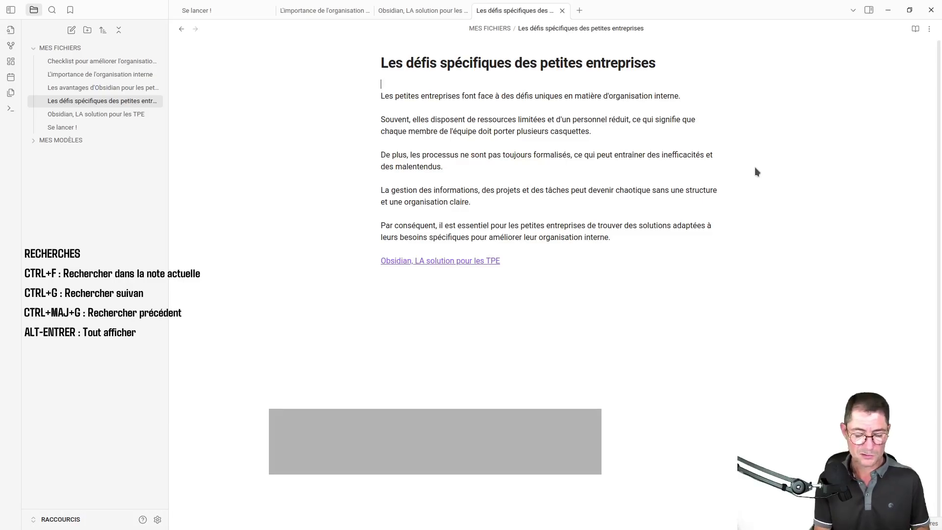
Search all files for "les", and return to the file explorer.
key(ctrl+shift+f)
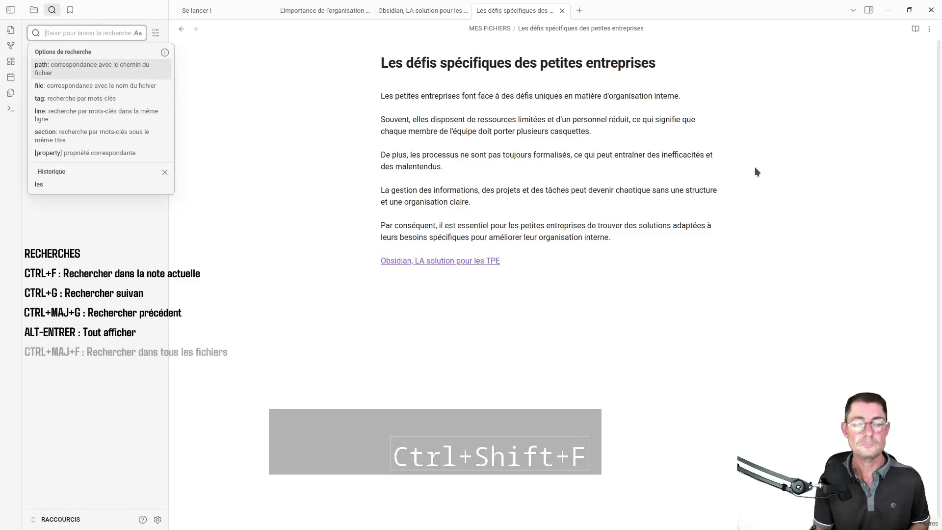
text(les)
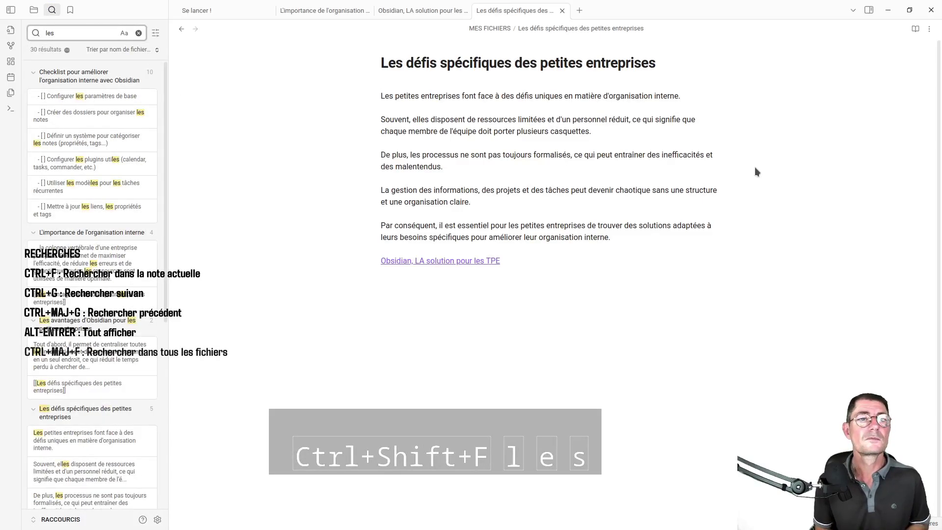
key(ctrl+shift+e)
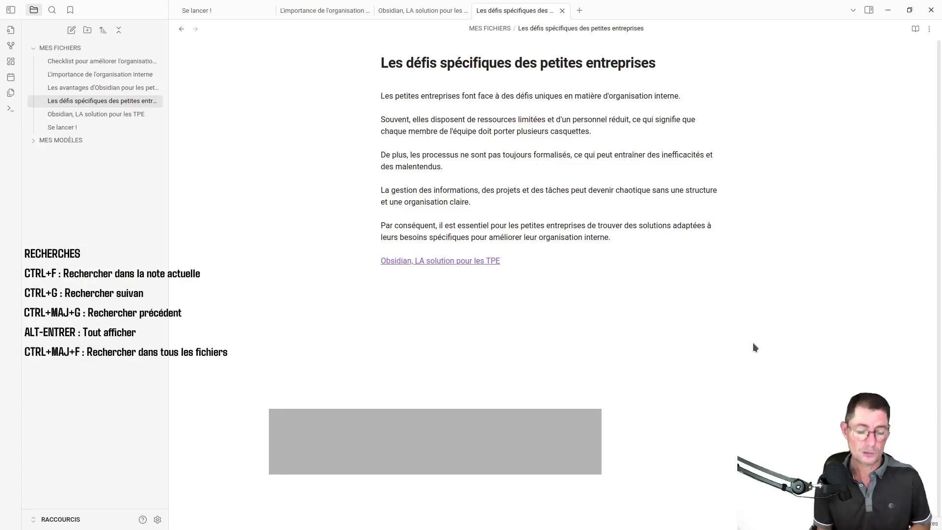
Open find and replace in the current note, search for "organisation" and highlight all its matches at once.
key(ctrl+h)
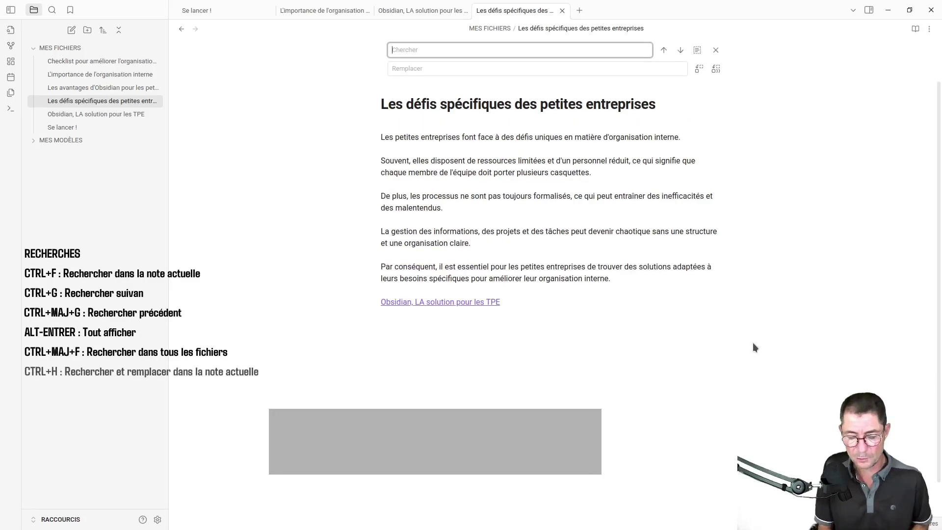
text(organ)
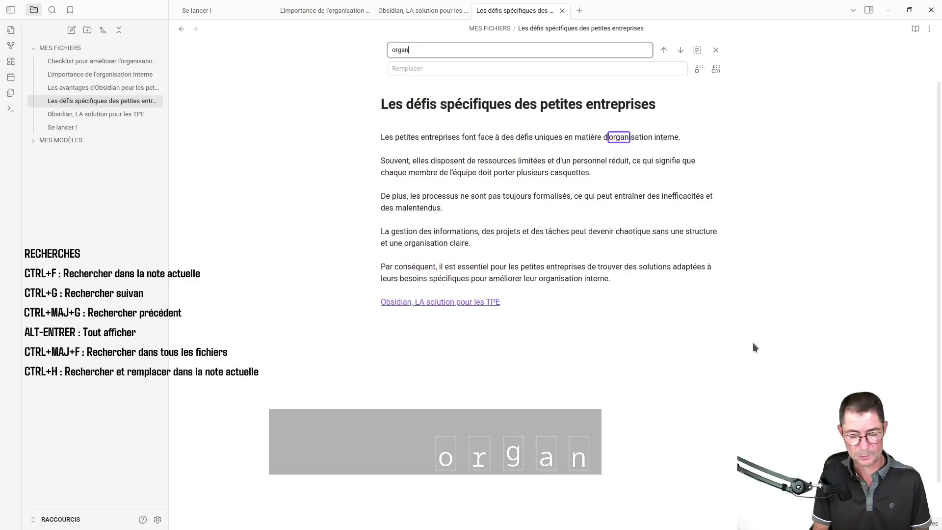
text(isation)
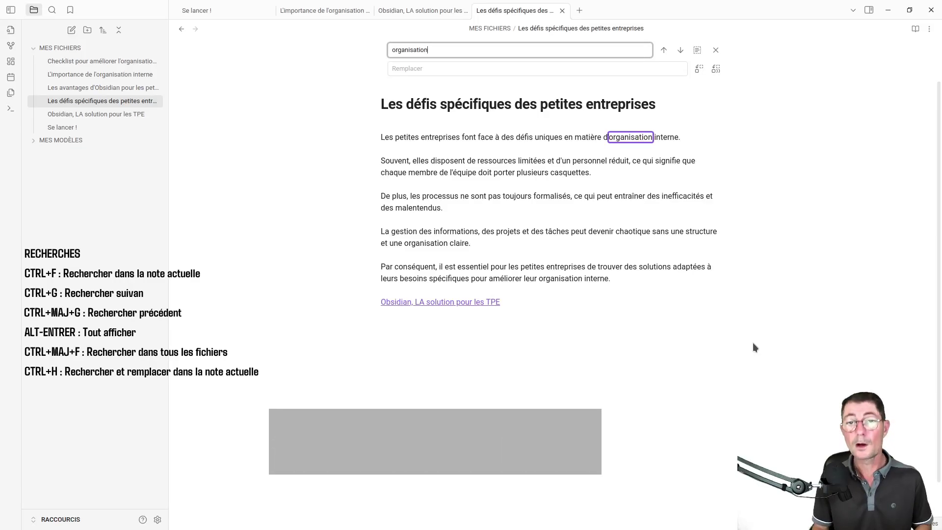
key(alt+Return)
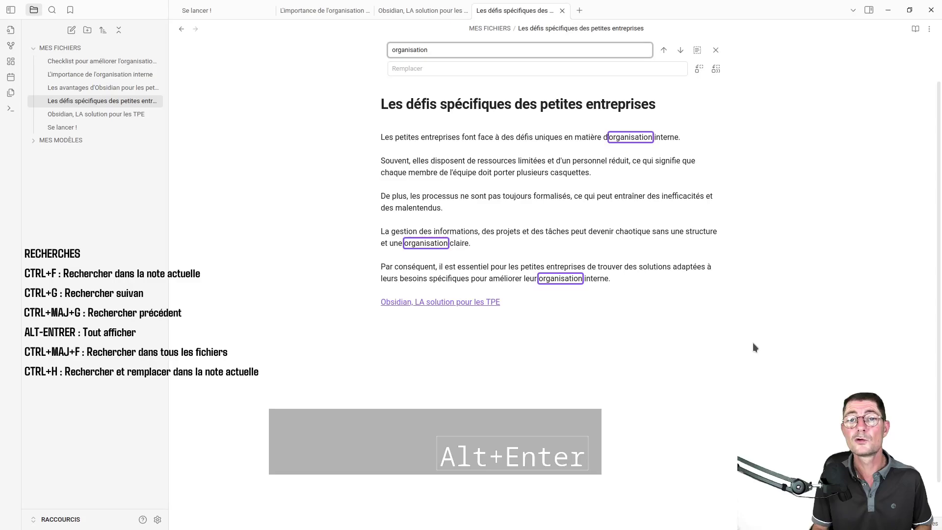
Replace every "organisation" in the note with "méthode" in one go, and undo the replacement.
key(Tab)
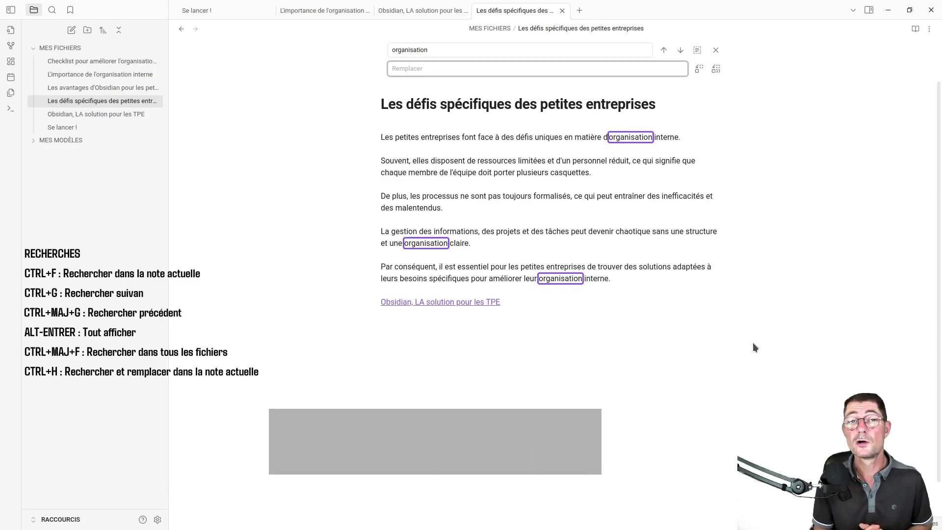
text(m)
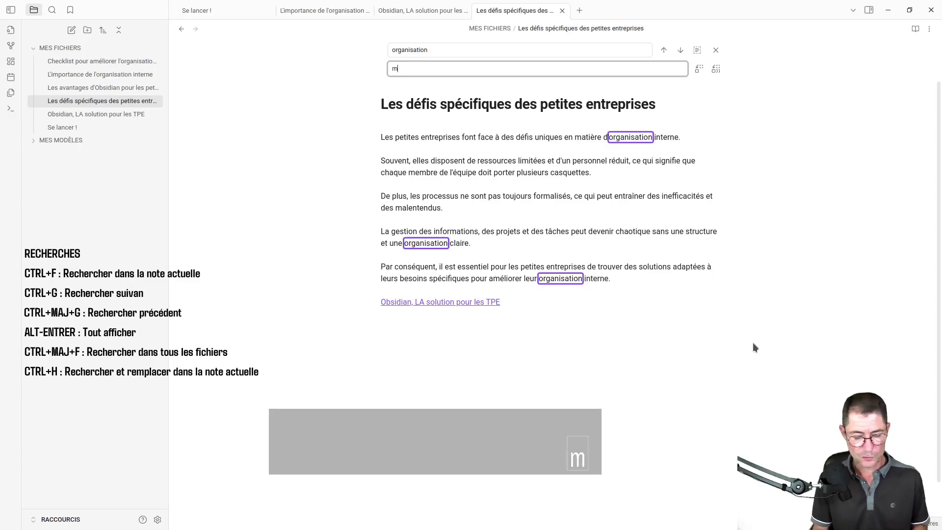
text(éthode)
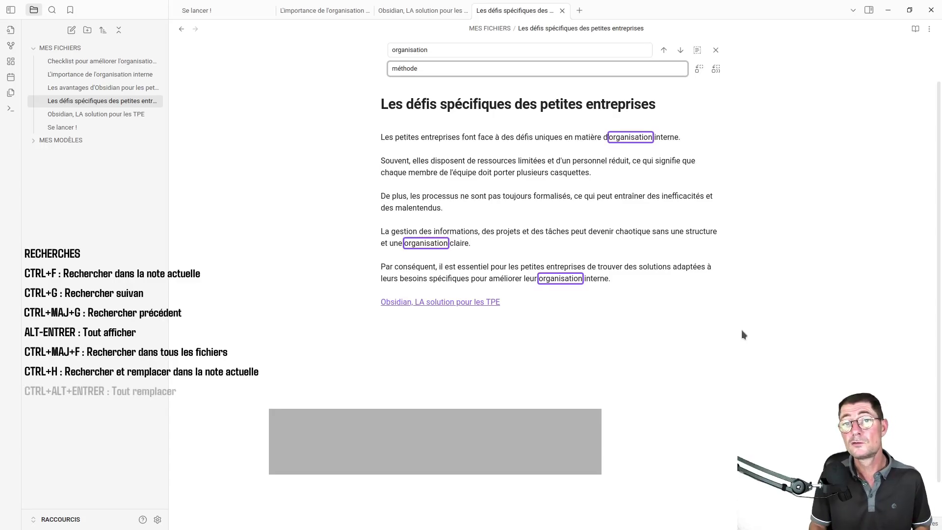
key(ctrl+alt+Return)
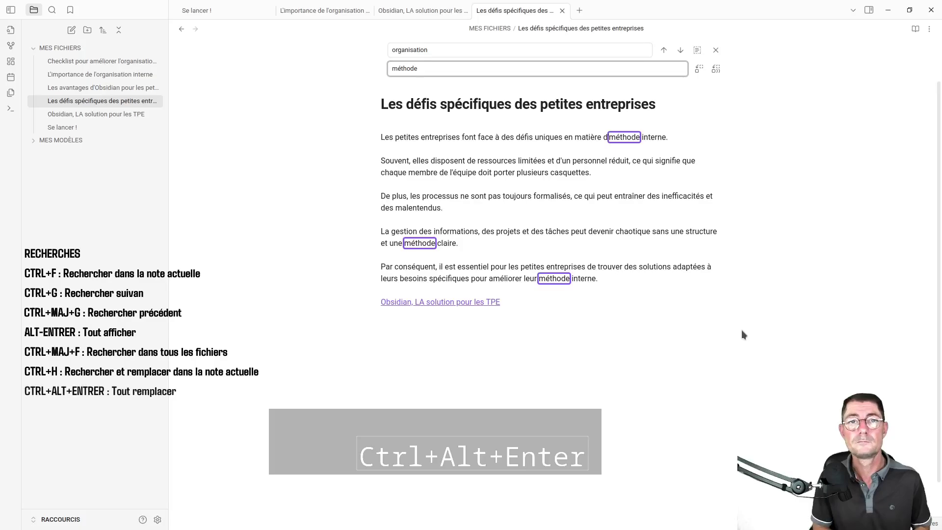
key(ctrl+z)
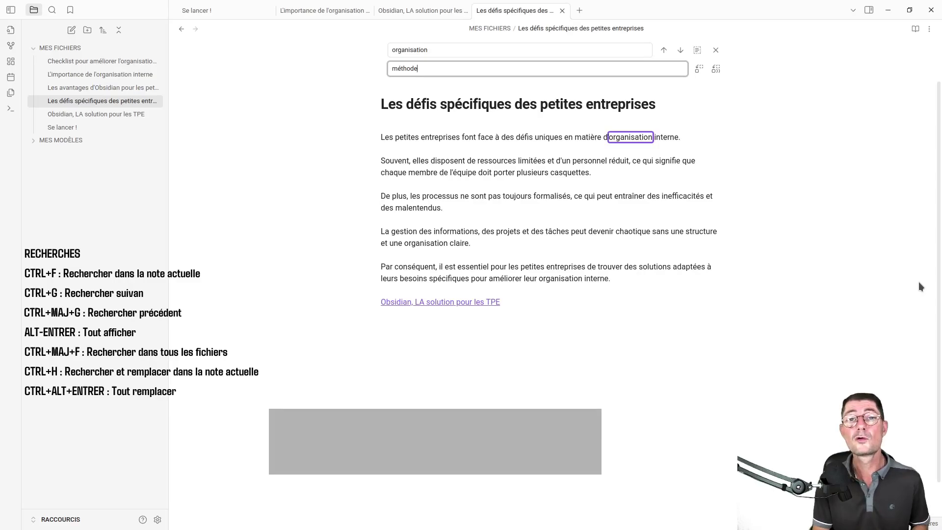
Step forward through the individual matches for "organisation" with the replace field still open.
key(ctrl+g)
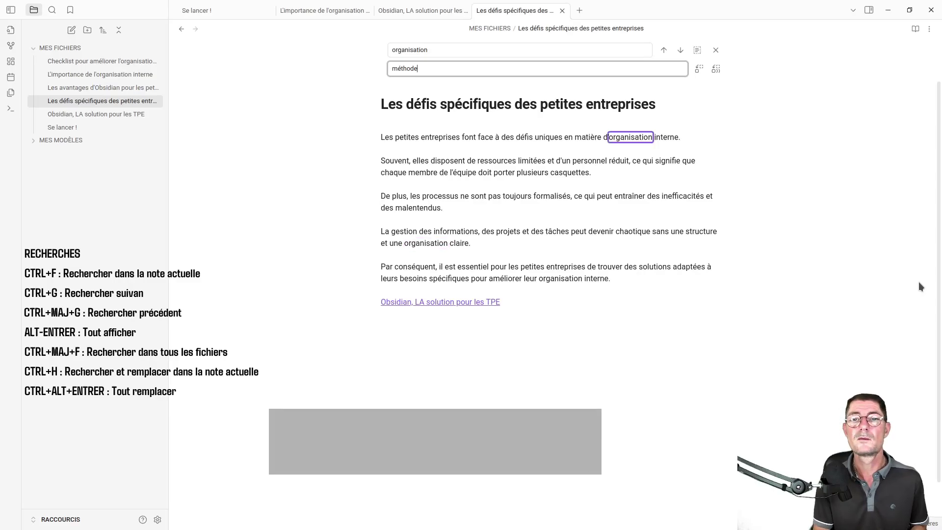
key(ctrl+g)
key(ctrl+g)
key(ctrl+g)
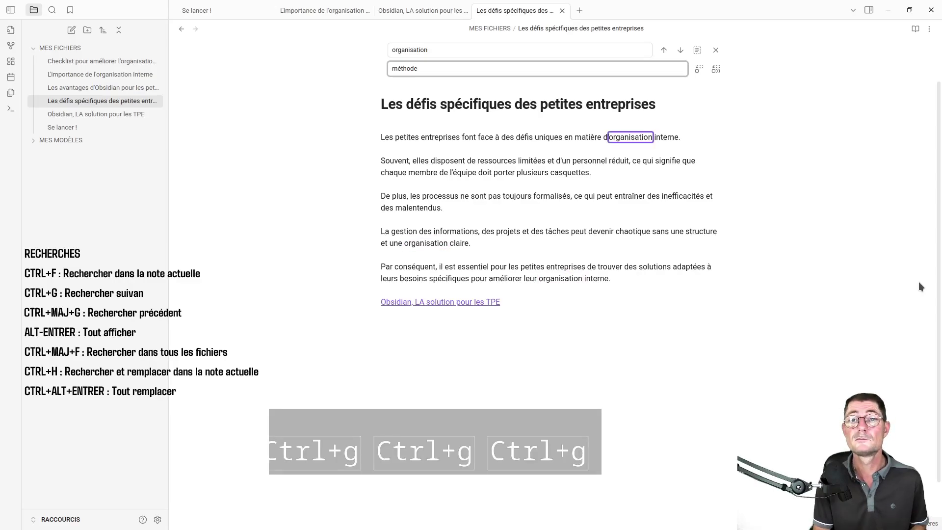
key(Return)
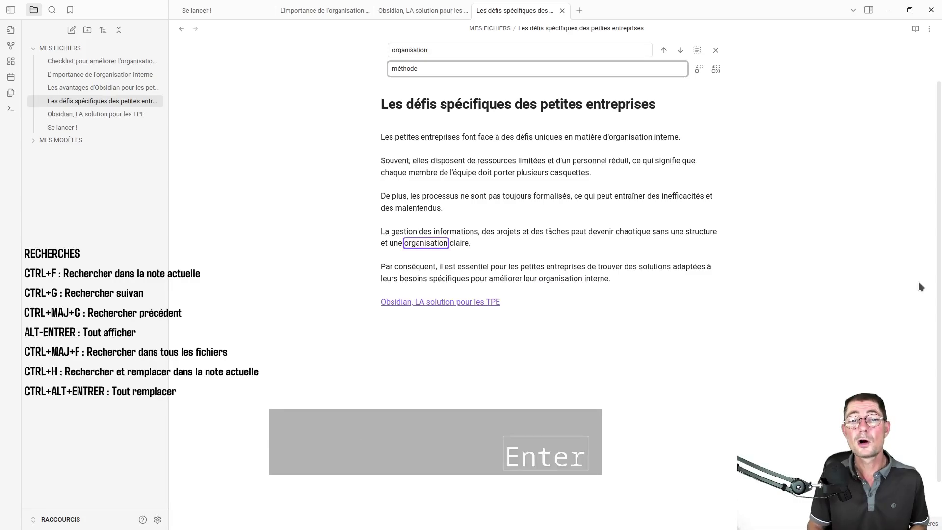